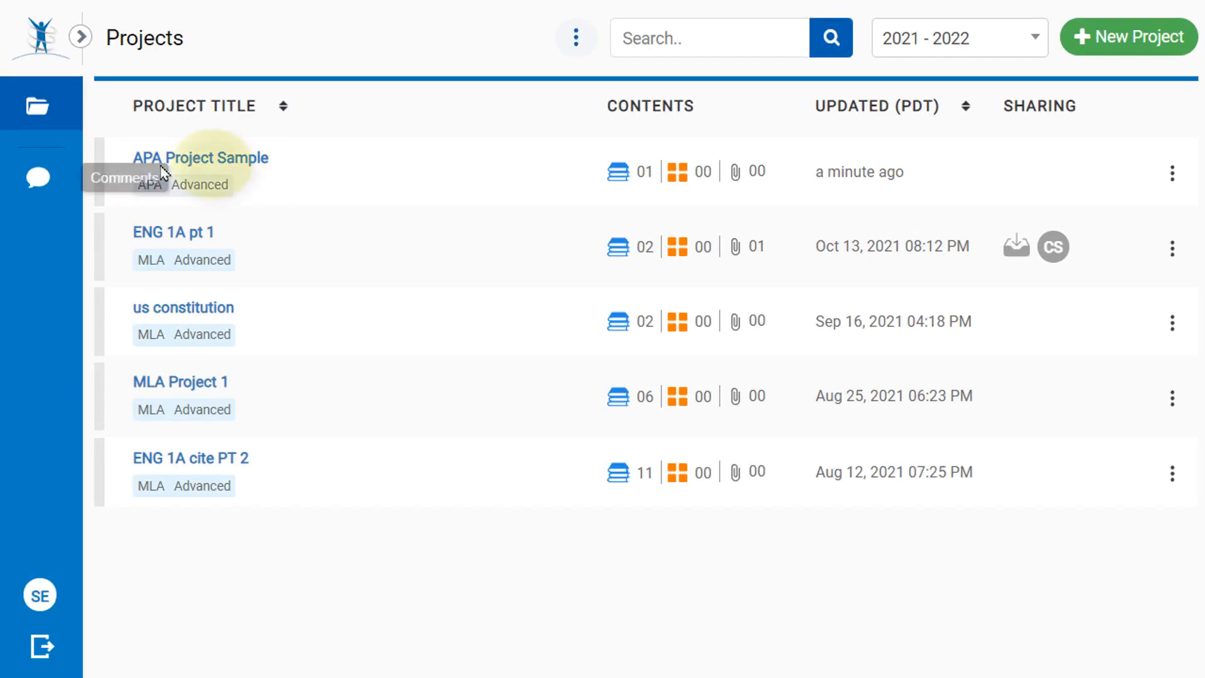
# - Open the APA Project Sample project and start a new source citation for a journal found in a database
pyautogui.click(202, 159)
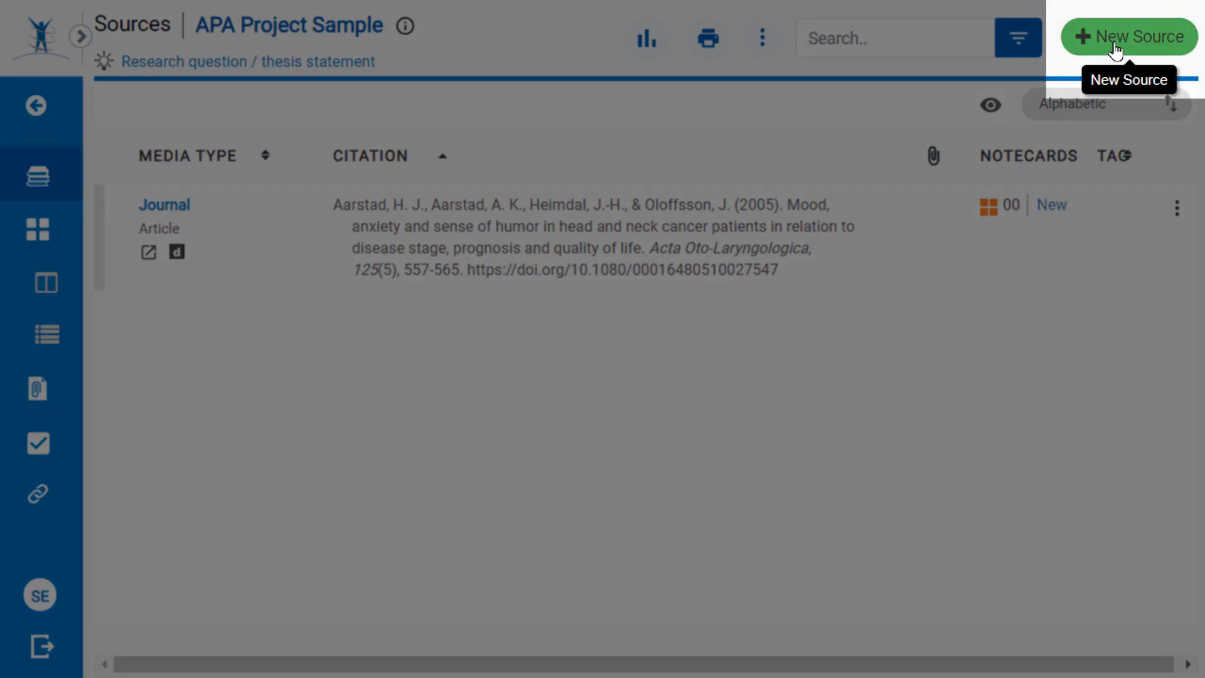
pyautogui.click(1114, 50)
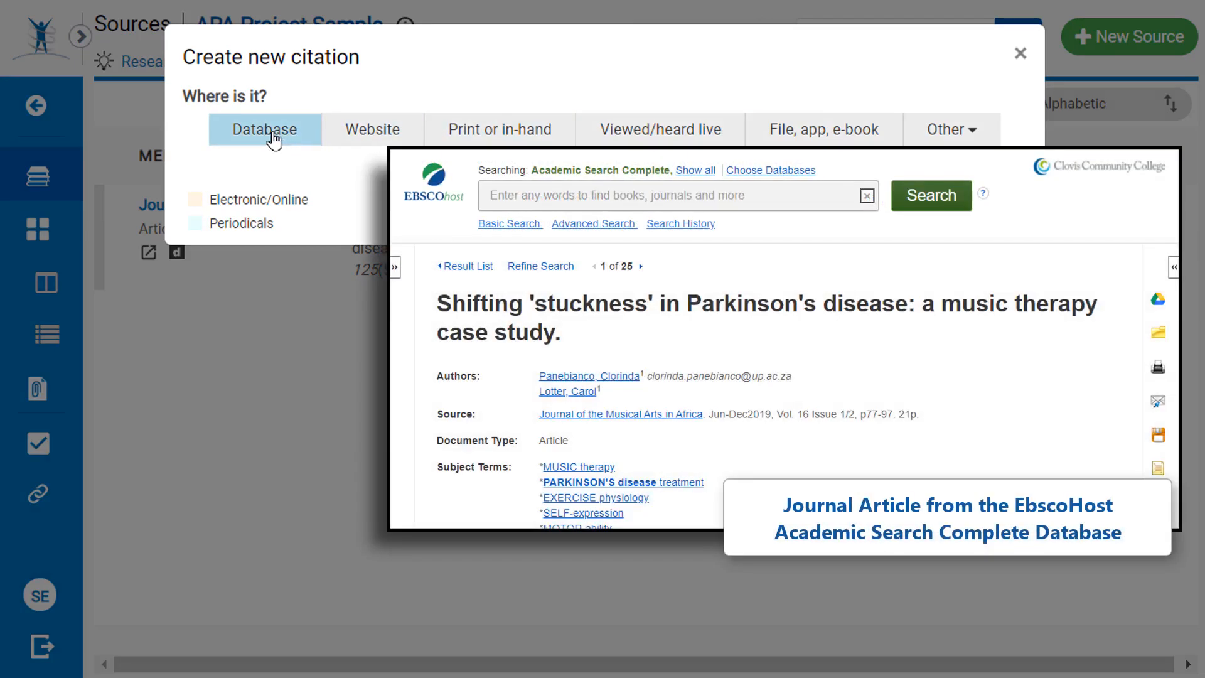
pyautogui.click(274, 140)
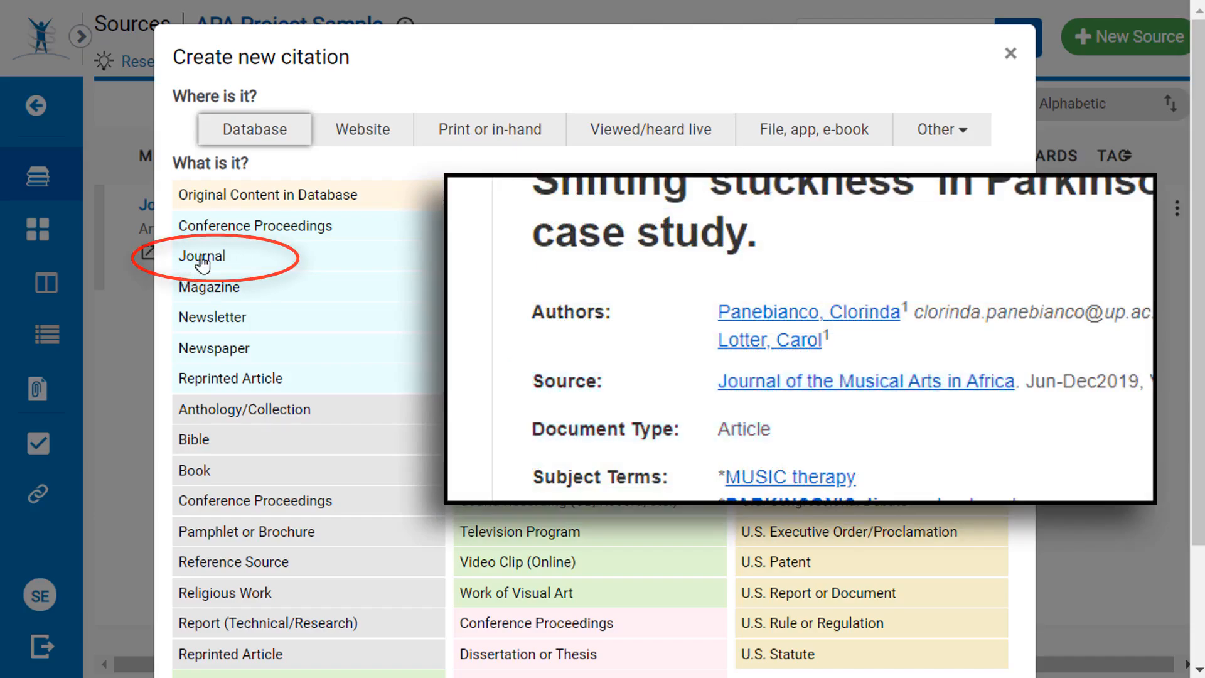
pyautogui.click(202, 257)
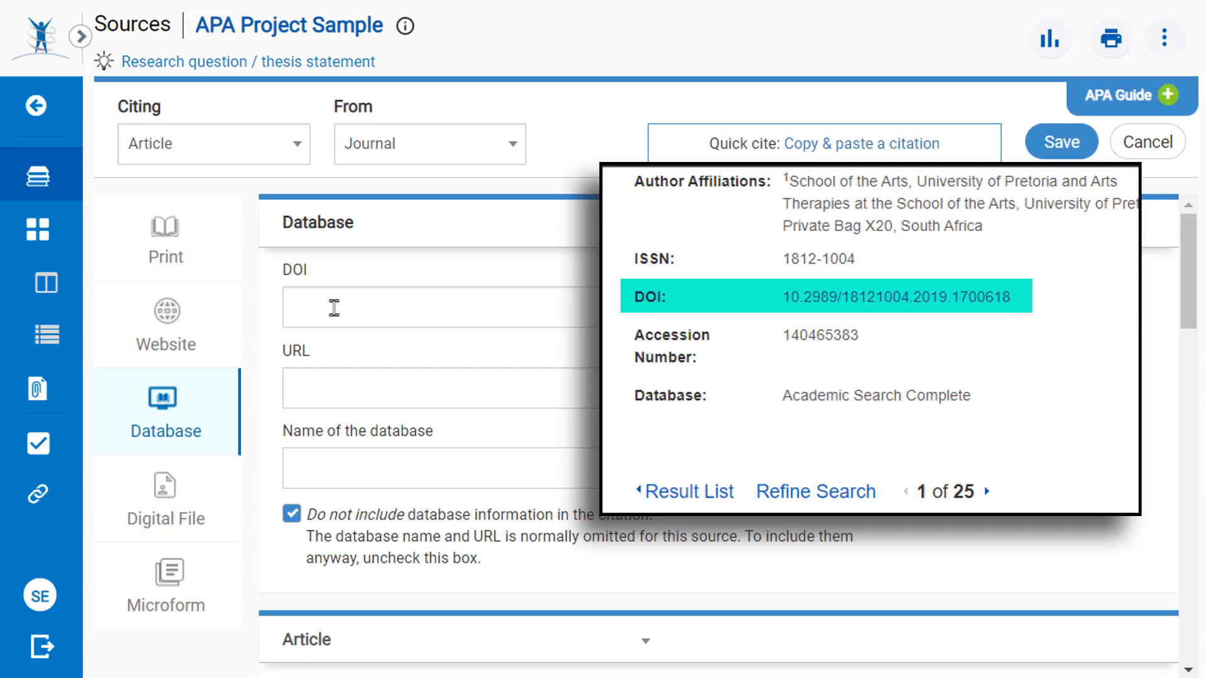
pyautogui.click(333, 306)
pyautogui.write('10.2989/18121004.2019.1700618')
pyautogui.click(296, 306)
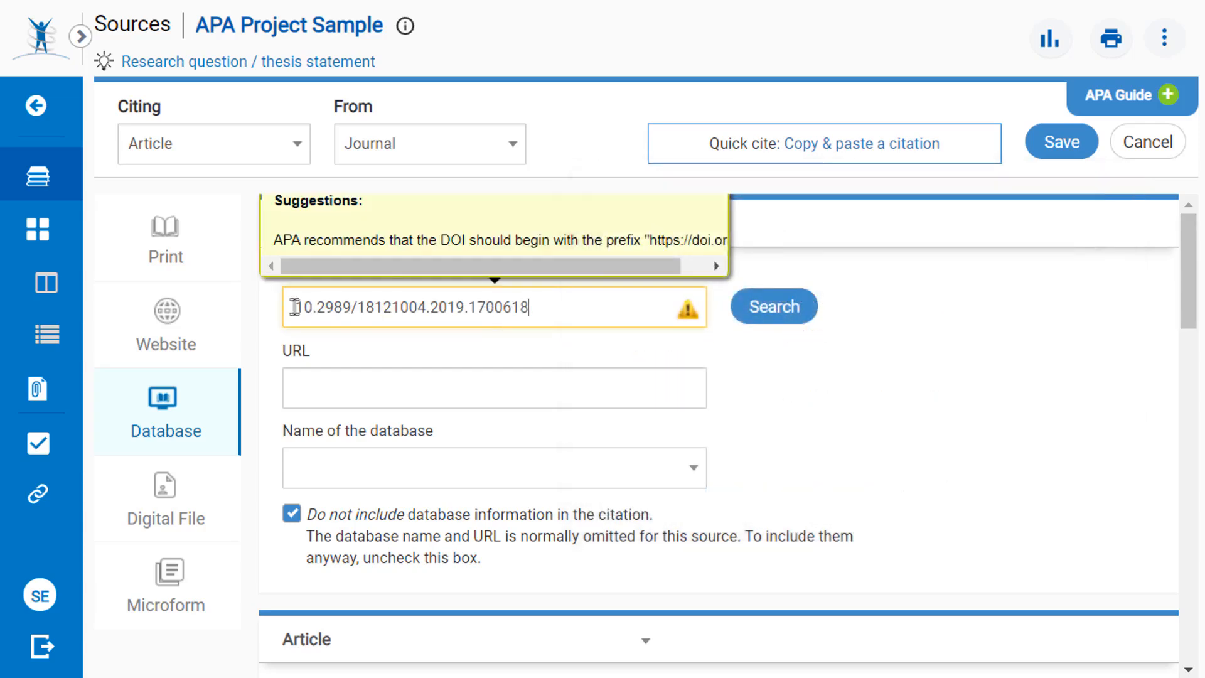
pyautogui.write('https://doi.org/')
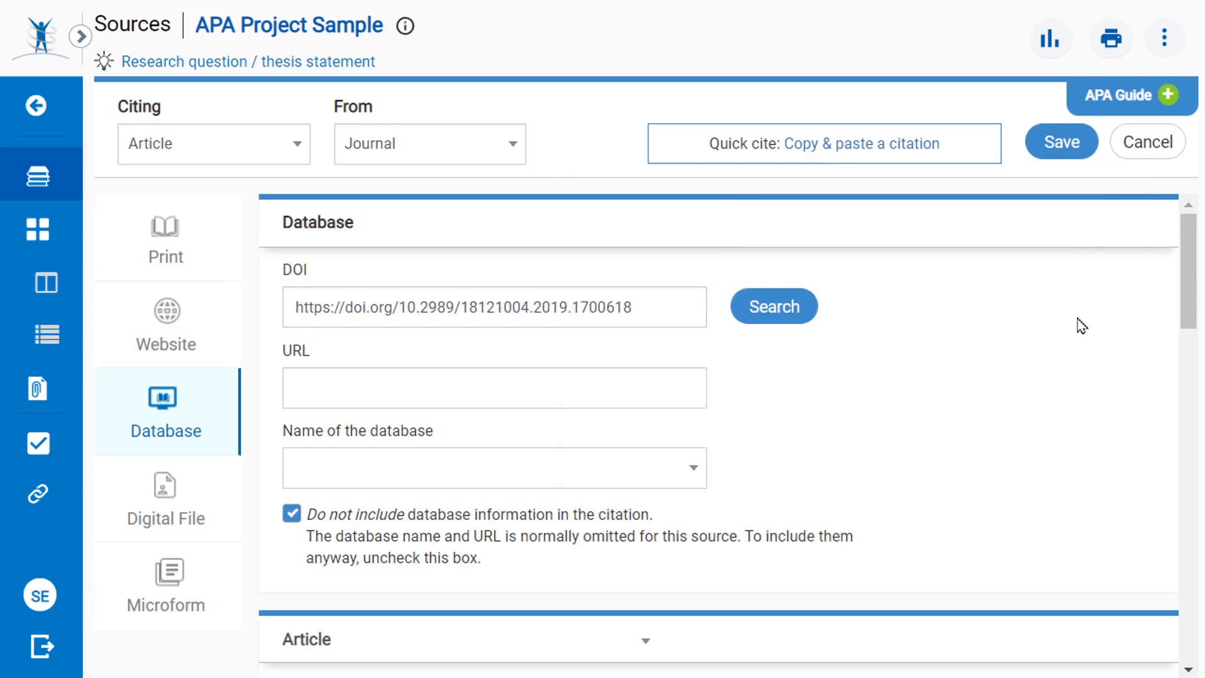
# - Set the name of the database to Academic Search Complete
pyautogui.scroll(-1, 1186, 282)
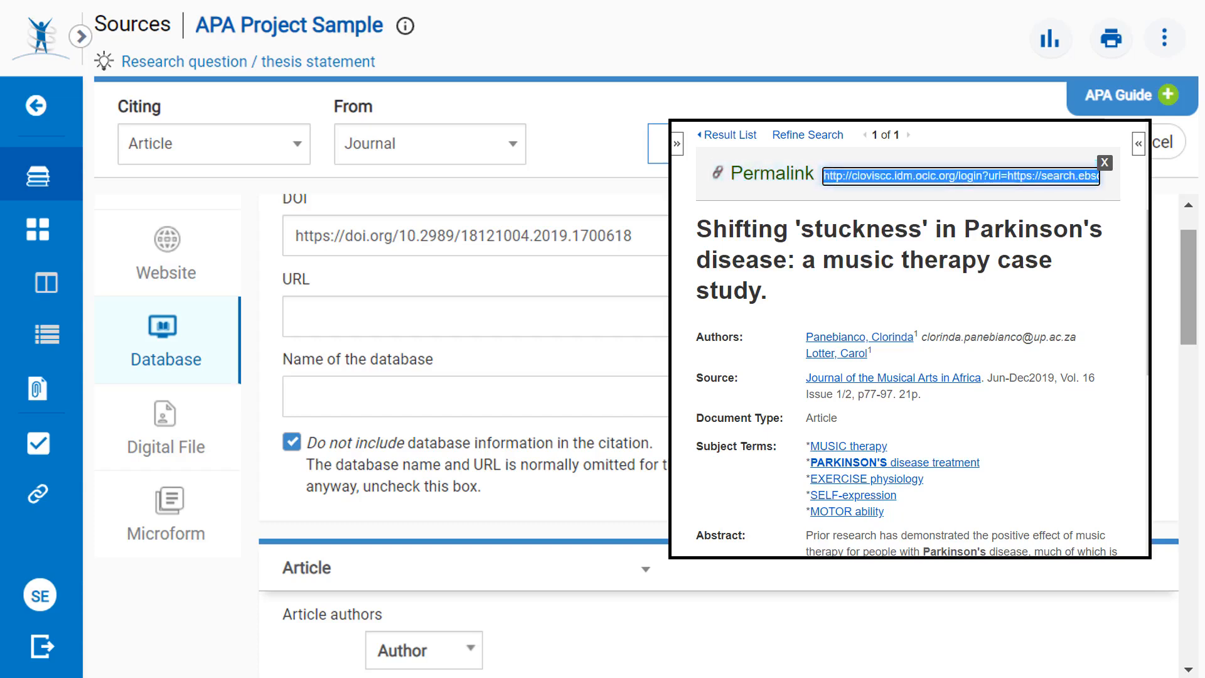
pyautogui.moveTo(1190, 295); pyautogui.dragTo(1198, 317)
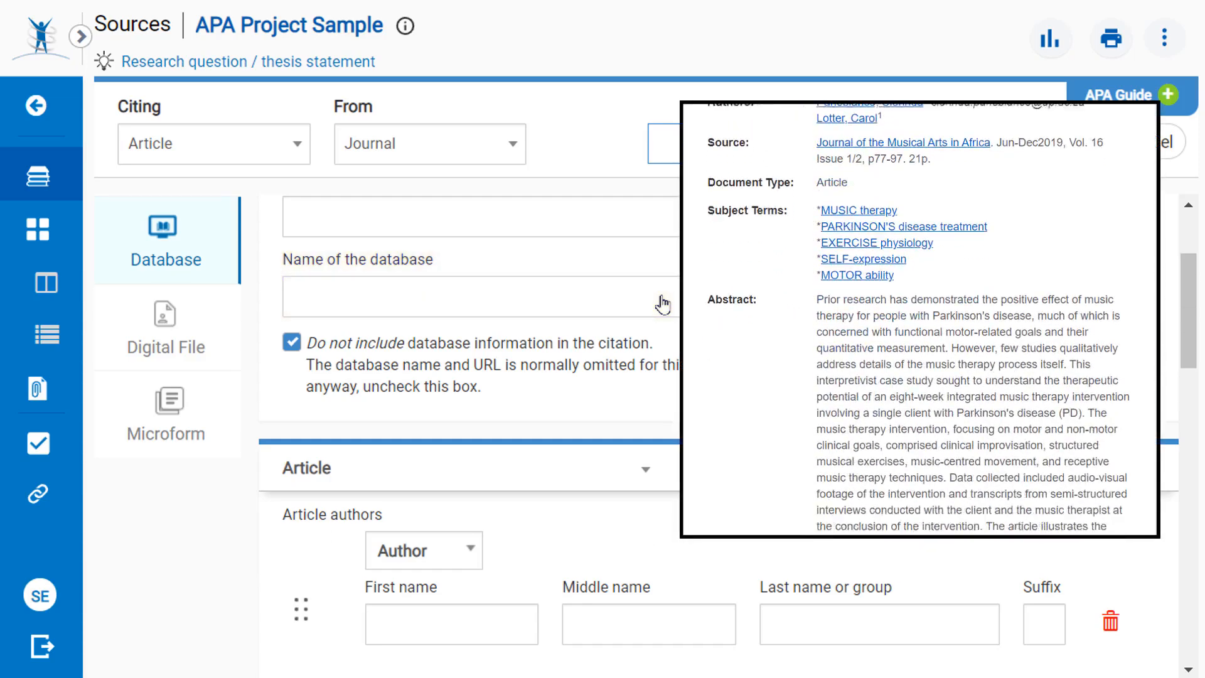
pyautogui.click(421, 301)
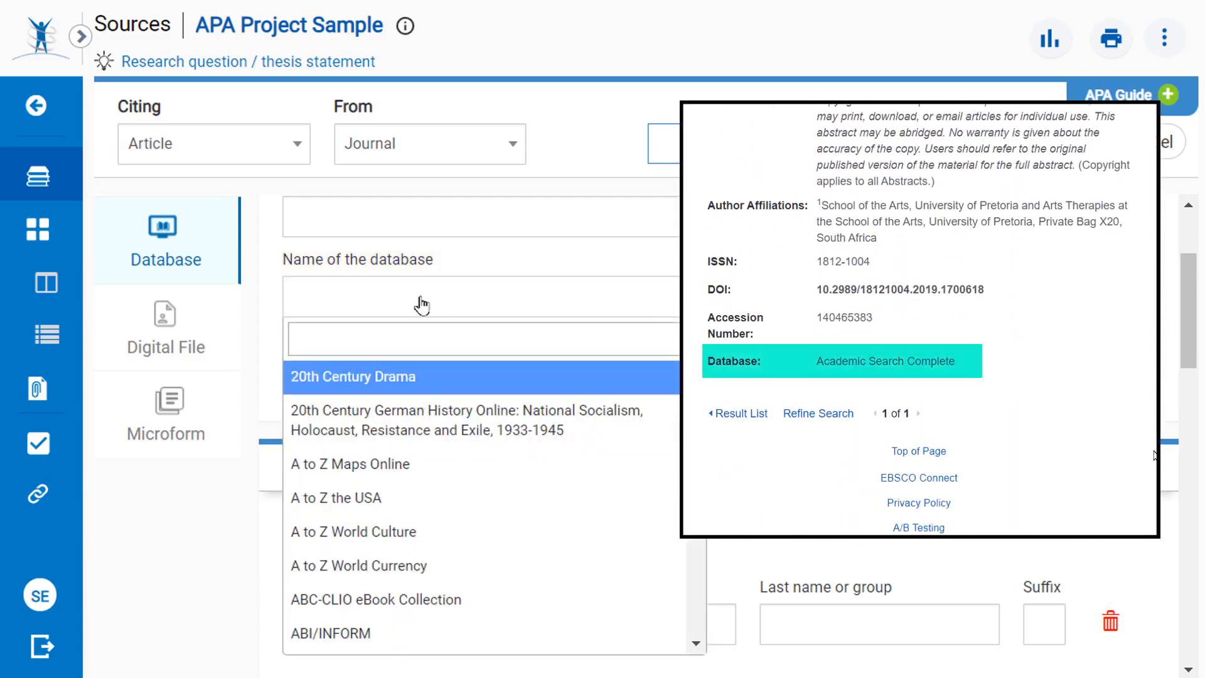
pyautogui.write('Academic Search Complete')
pyautogui.click(416, 409)
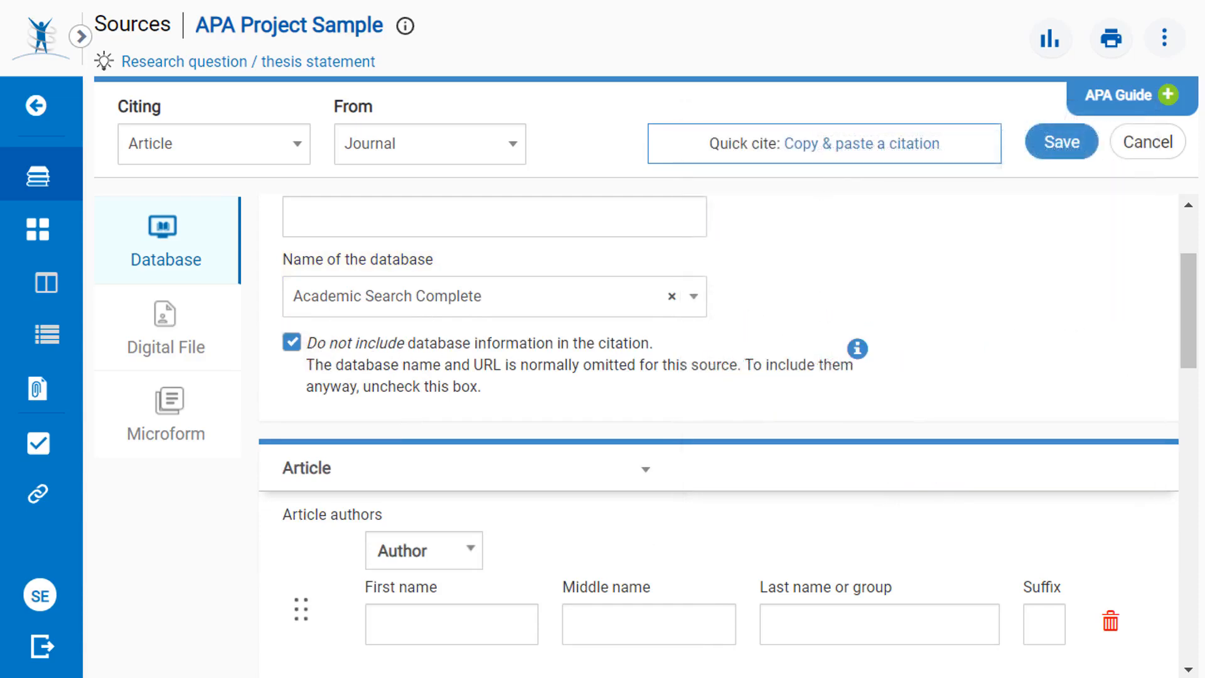
# - Fill in the first article author's first and last name from the database record
pyautogui.moveTo(1189, 279); pyautogui.dragTo(1189, 347)
pyautogui.scroll(1, 1189, 347)
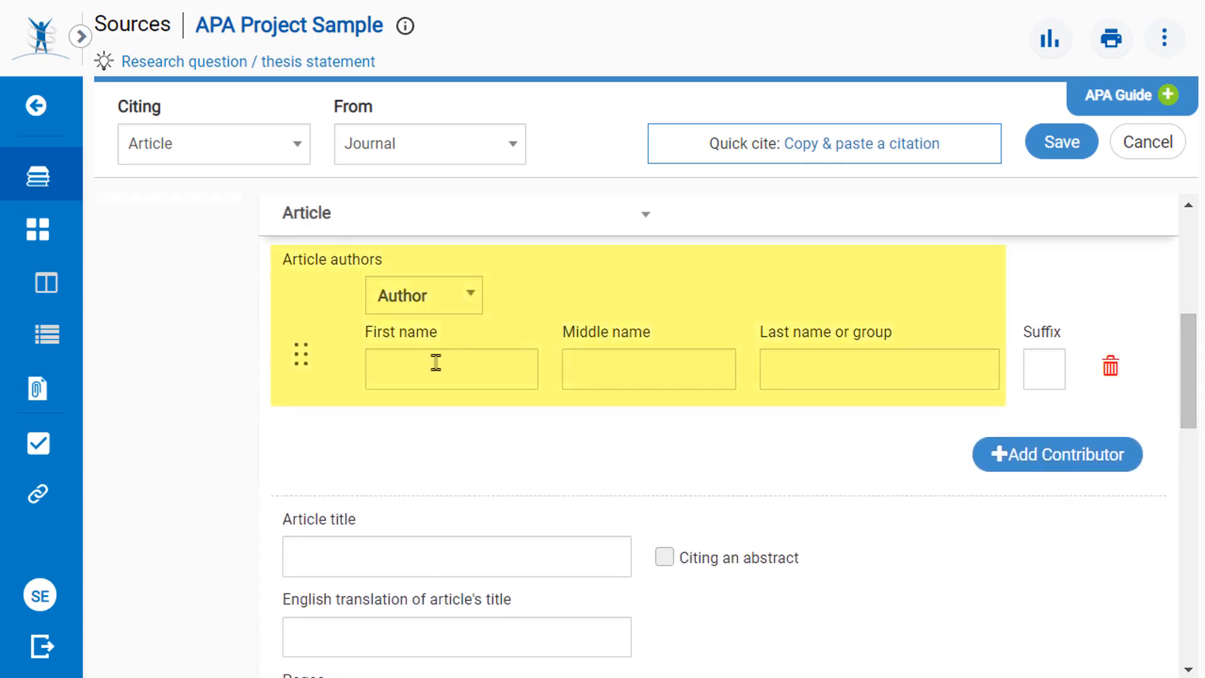
pyautogui.click(439, 364)
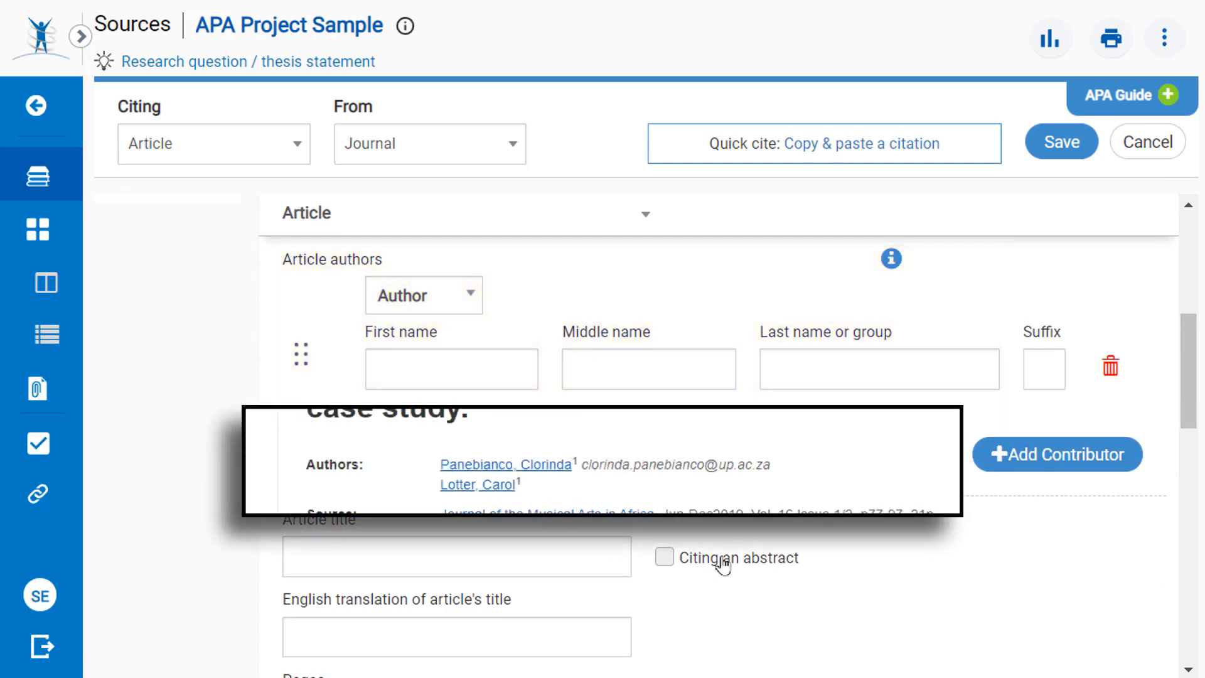
pyautogui.click(492, 362)
pyautogui.write('Clorinda')
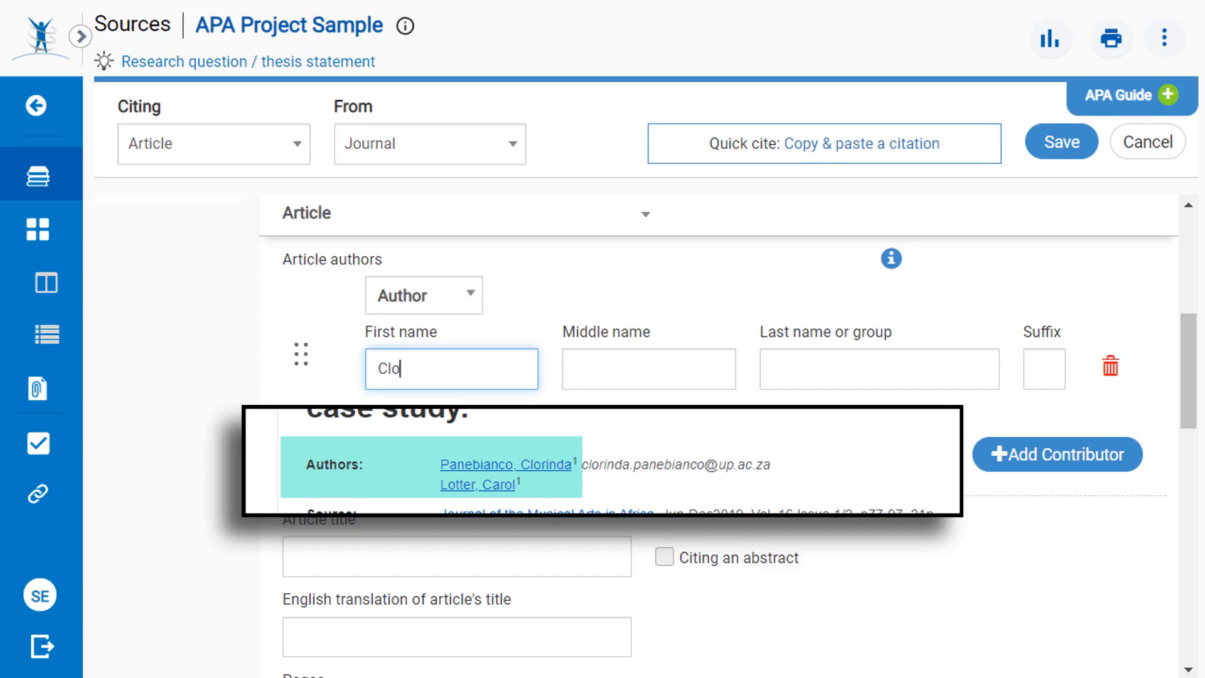
pyautogui.press('Tab')
pyautogui.write('Panebianco')
# - Add a second article author and fill in that author's first and last name
pyautogui.press('Return')
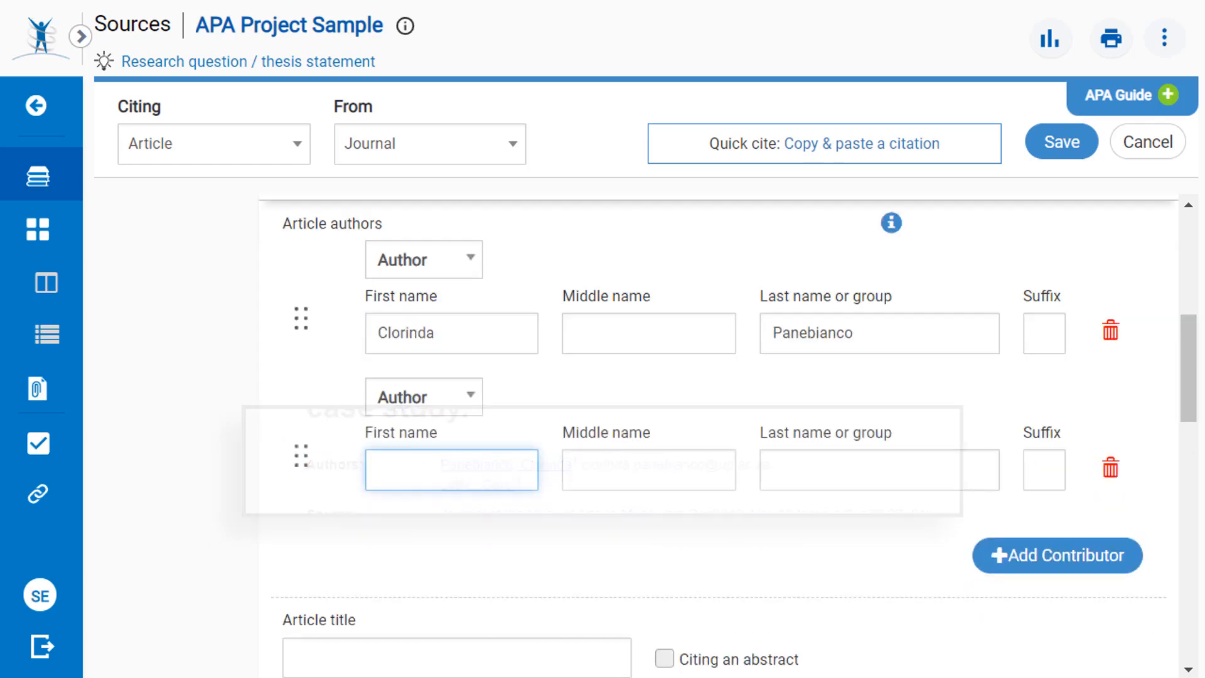
pyautogui.write('Carol')
pyautogui.press('Tab')
pyautogui.write('Lotter')
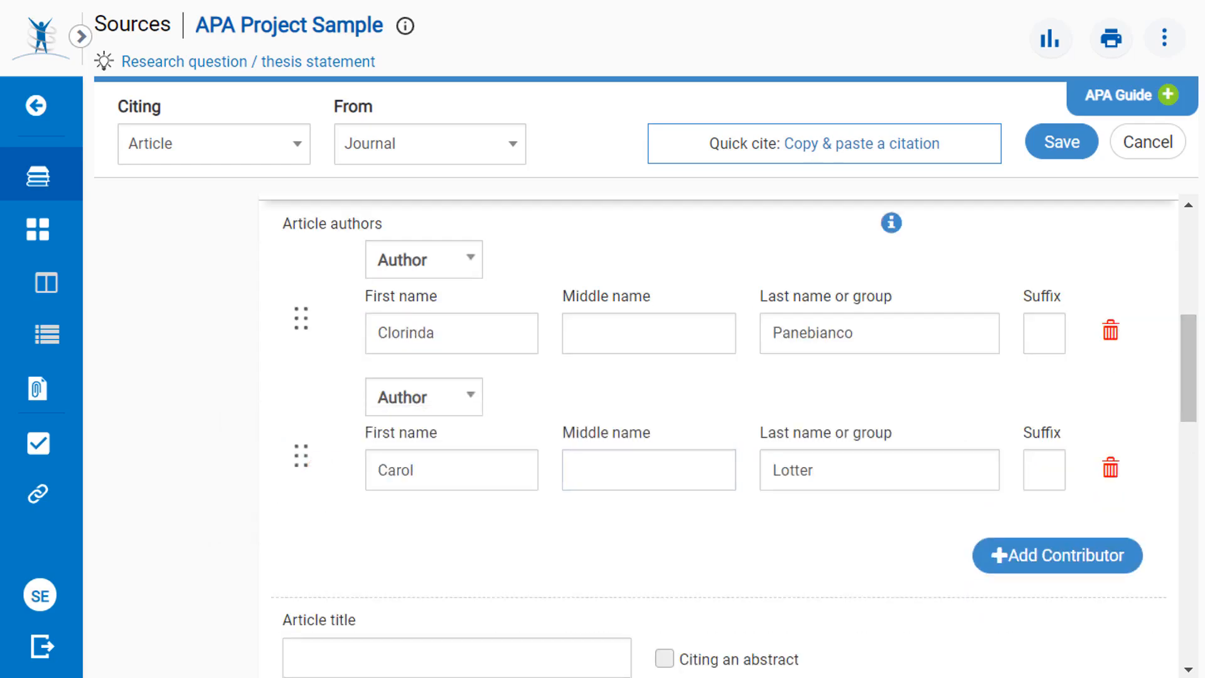
# - Enter the article title "Shifting 'stuckness' in Parkinson's disease: A music therapy case study", capitalizing the first word of the subtitle
pyautogui.scroll(-6, 1194, 384)
pyautogui.click(508, 272)
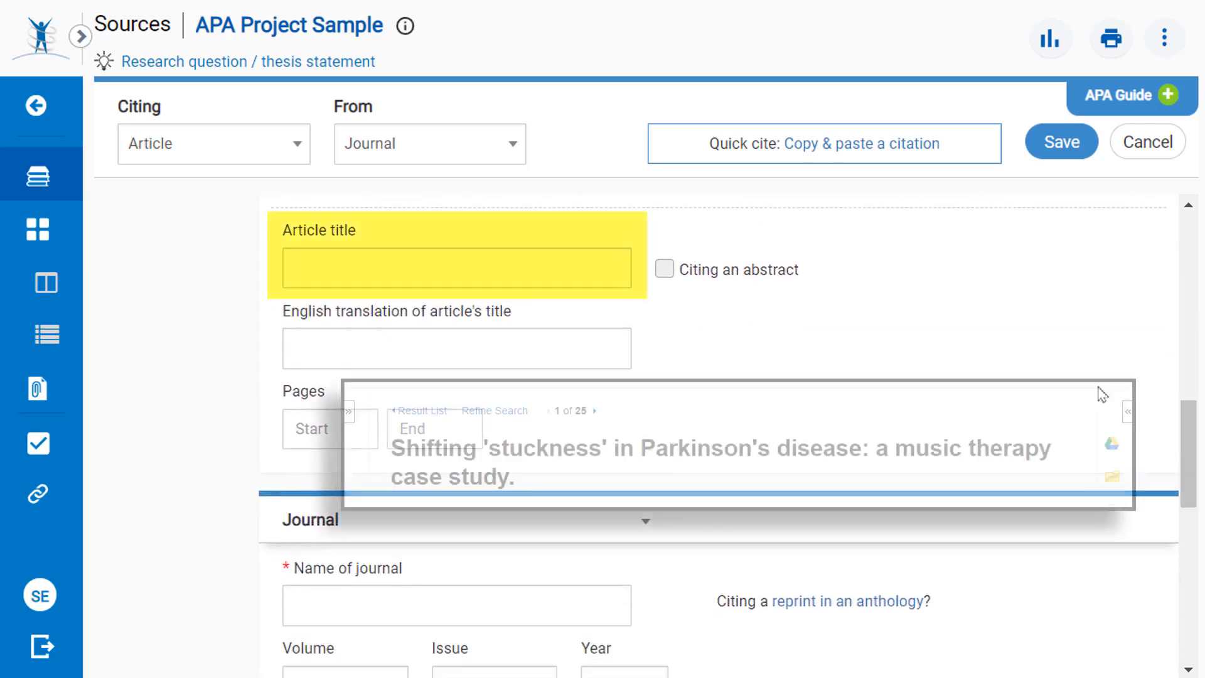
pyautogui.write("Shifting 'stuckness' in Parkinson's disease: a music therapy case study.")
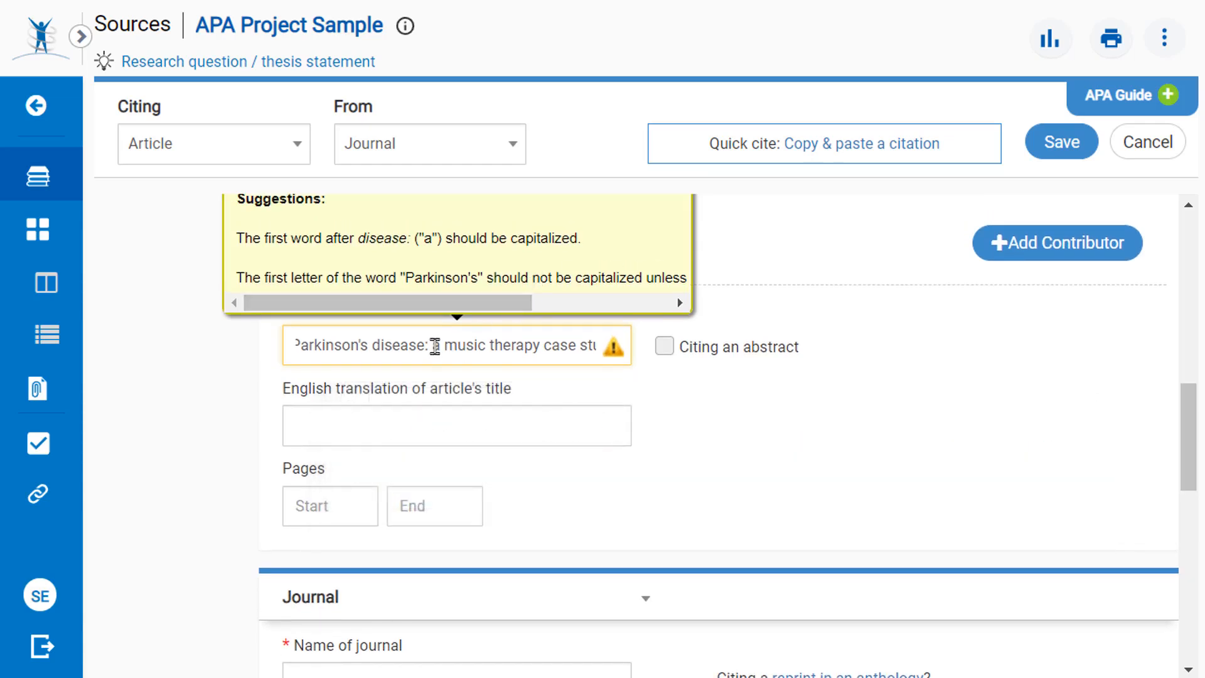
pyautogui.doubleClick(434, 345)
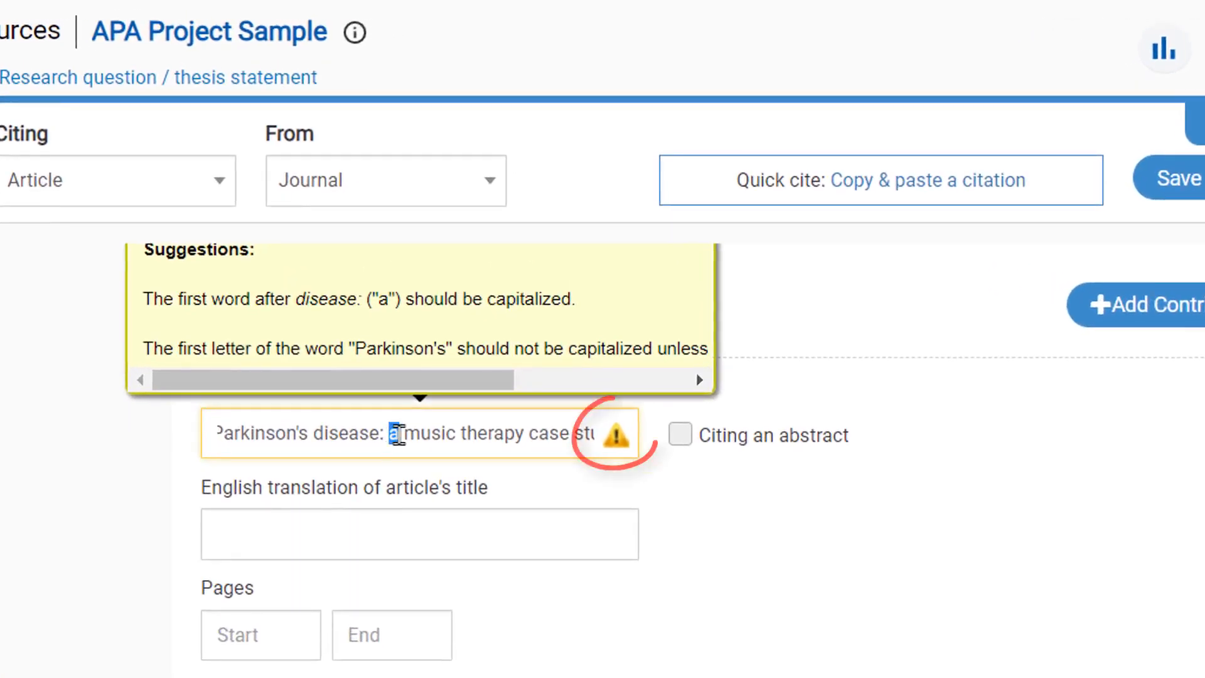
pyautogui.write('A')
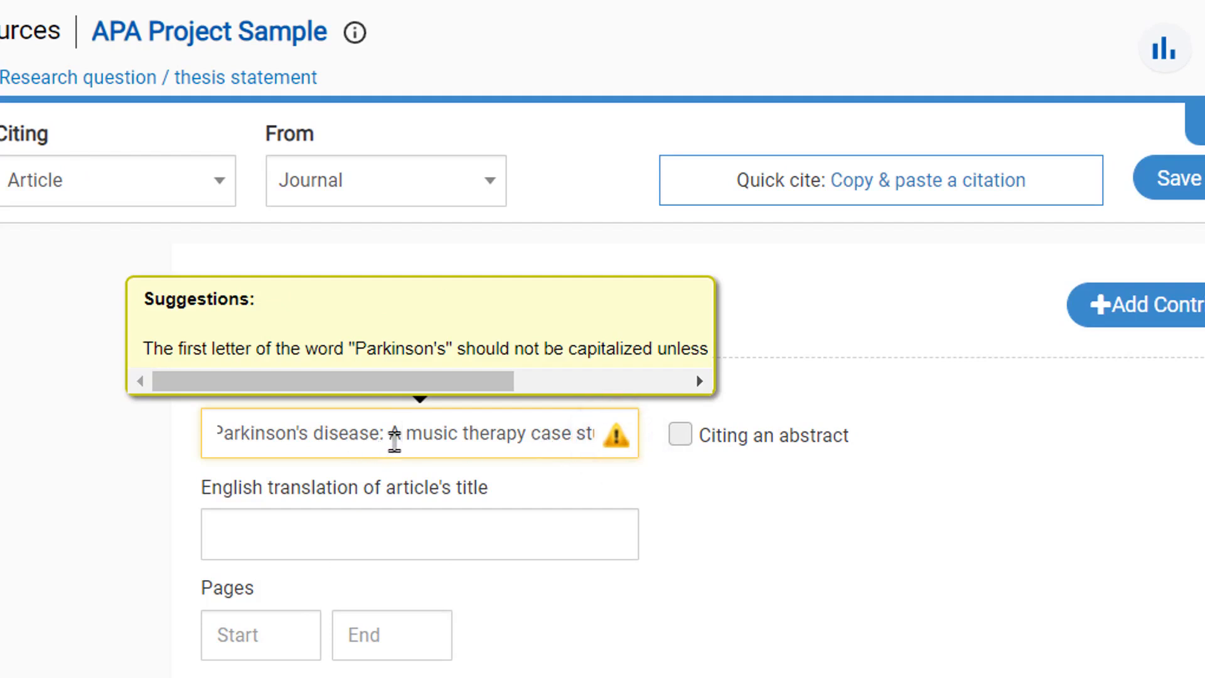
# - Read the full capitalization suggestion and the style guidance for the article title
pyautogui.click(454, 390)
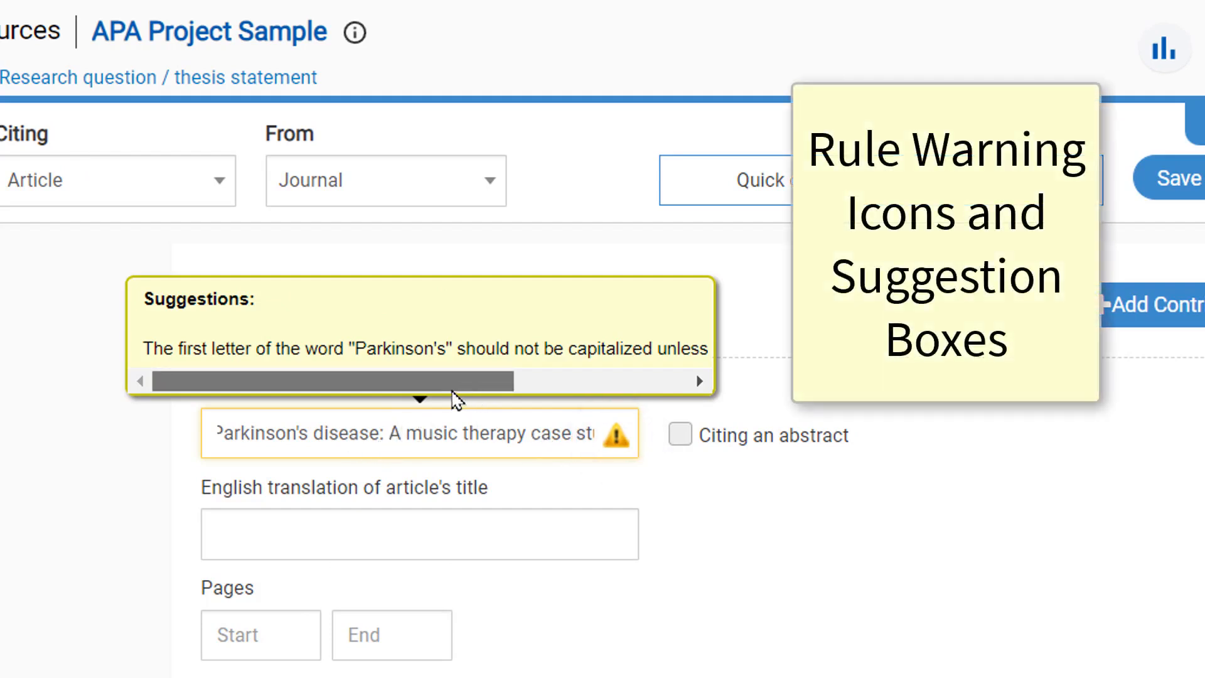
pyautogui.click(422, 434)
pyautogui.moveTo(511, 388); pyautogui.dragTo(690, 390)
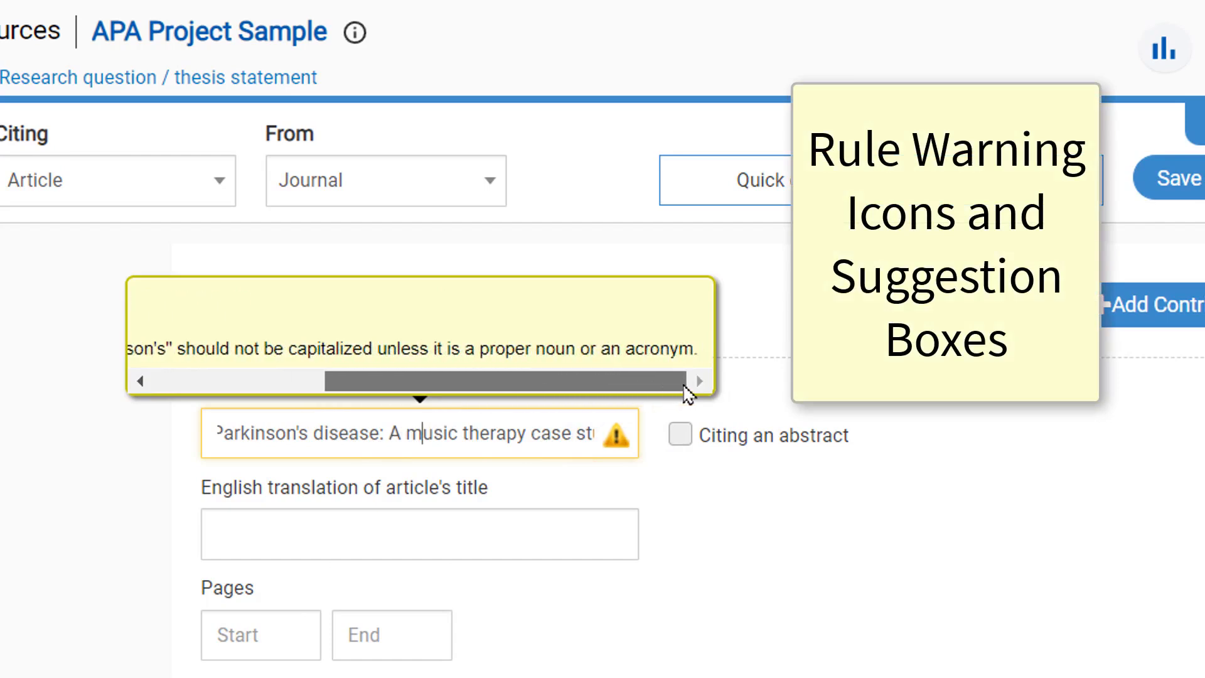
pyautogui.click(1187, 517)
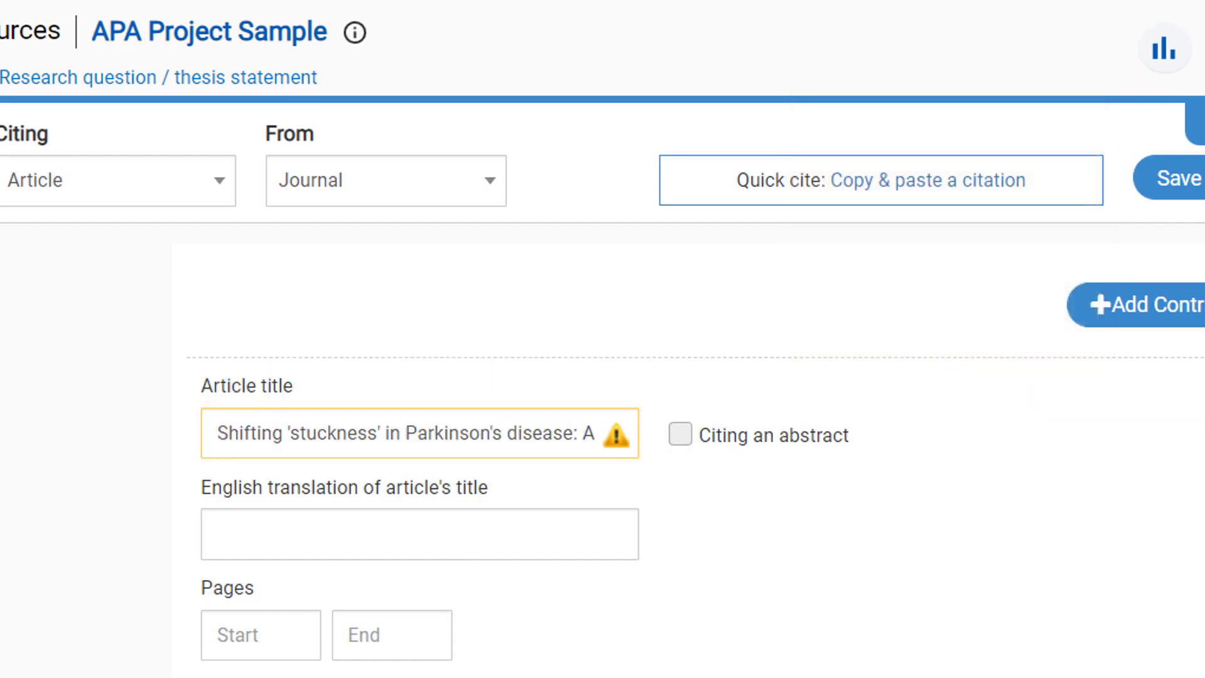
pyautogui.click(613, 439)
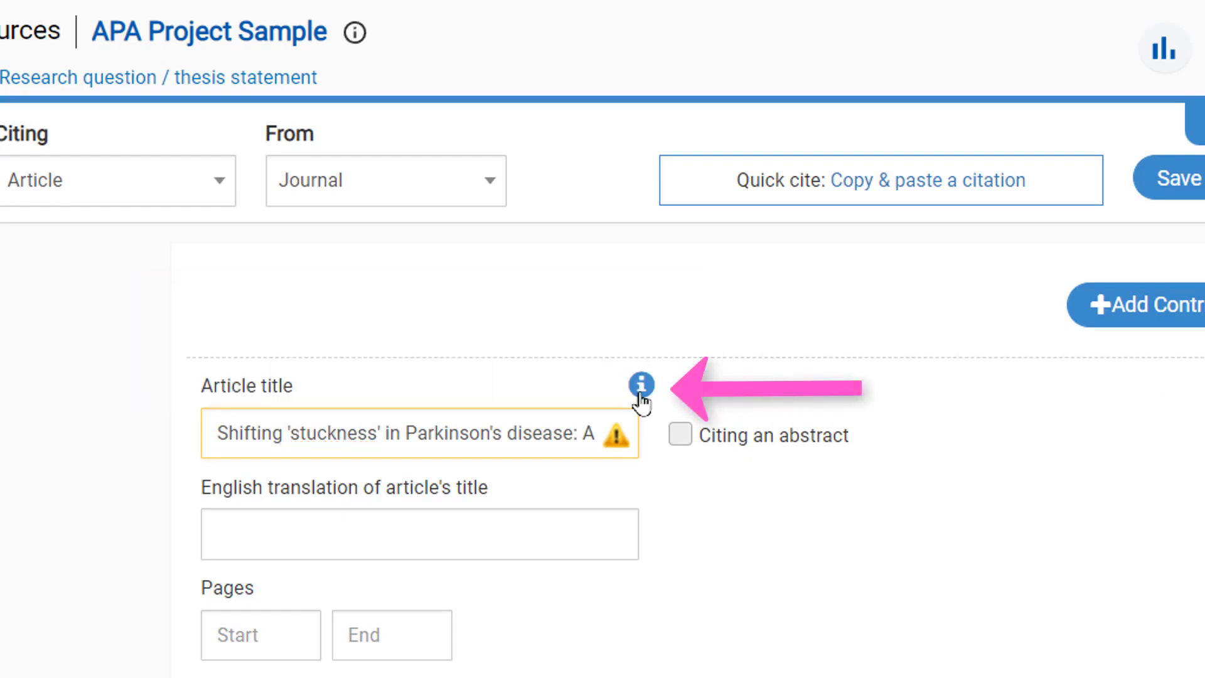
pyautogui.moveTo(641, 401)
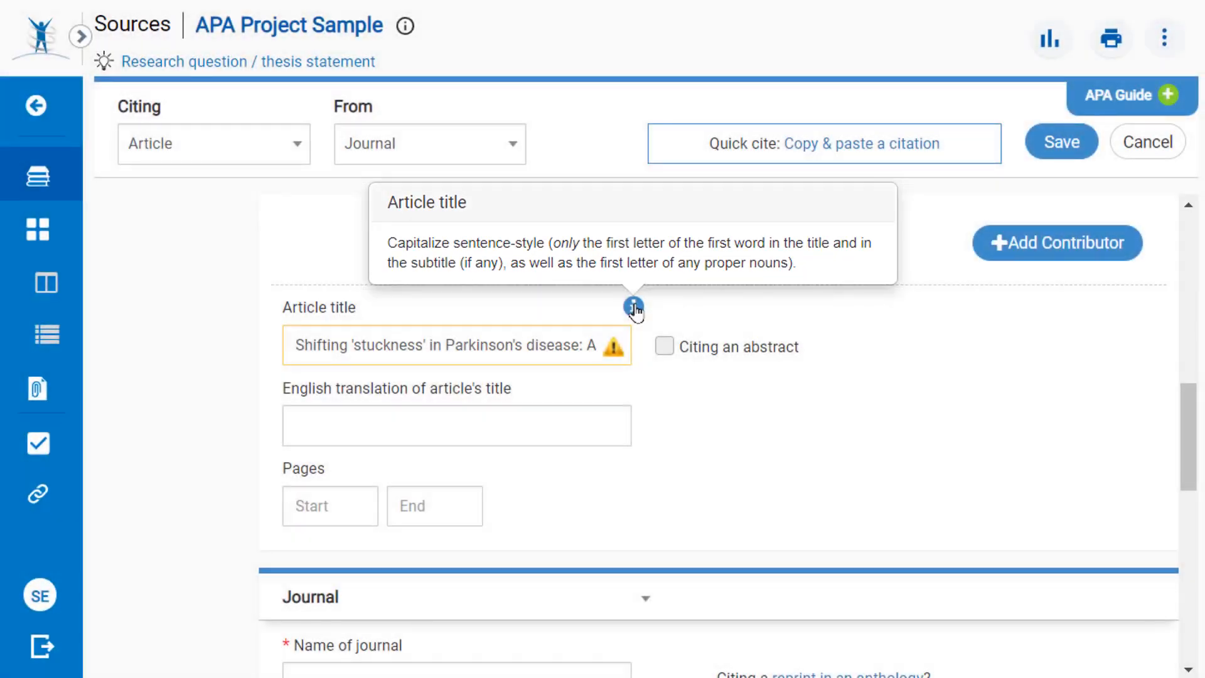
# - Set the article's page range to start at 77 and end at 97
pyautogui.scroll(-3, 502, 314)
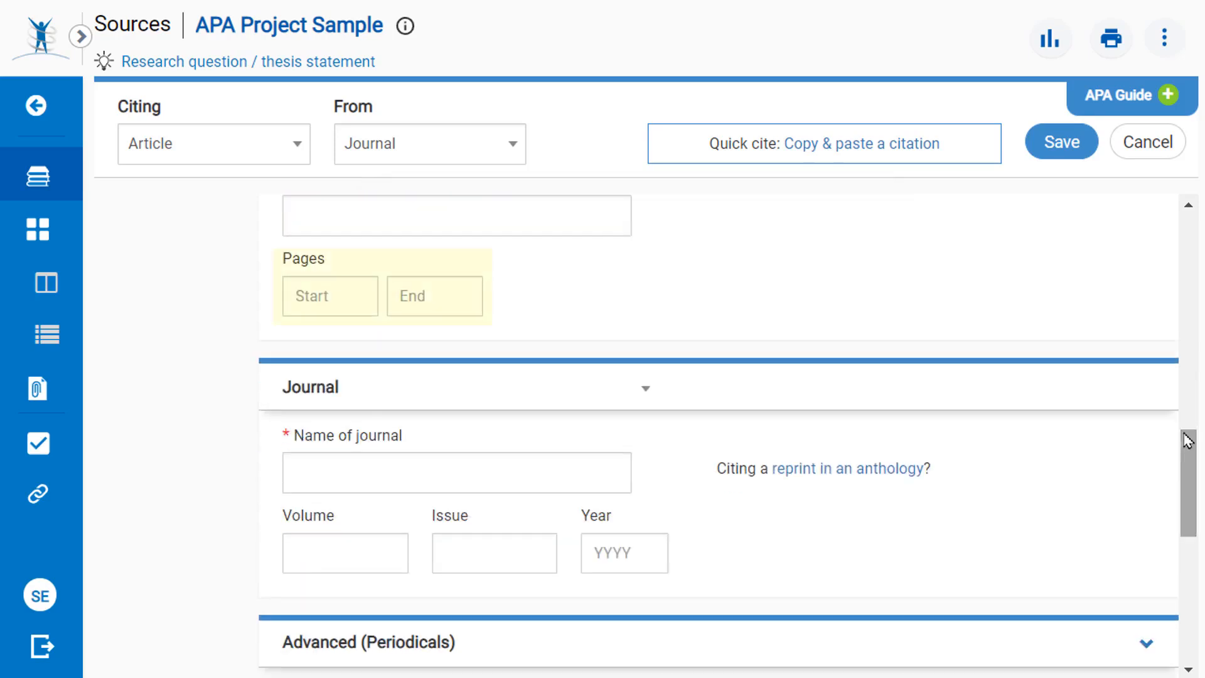
pyautogui.click(347, 300)
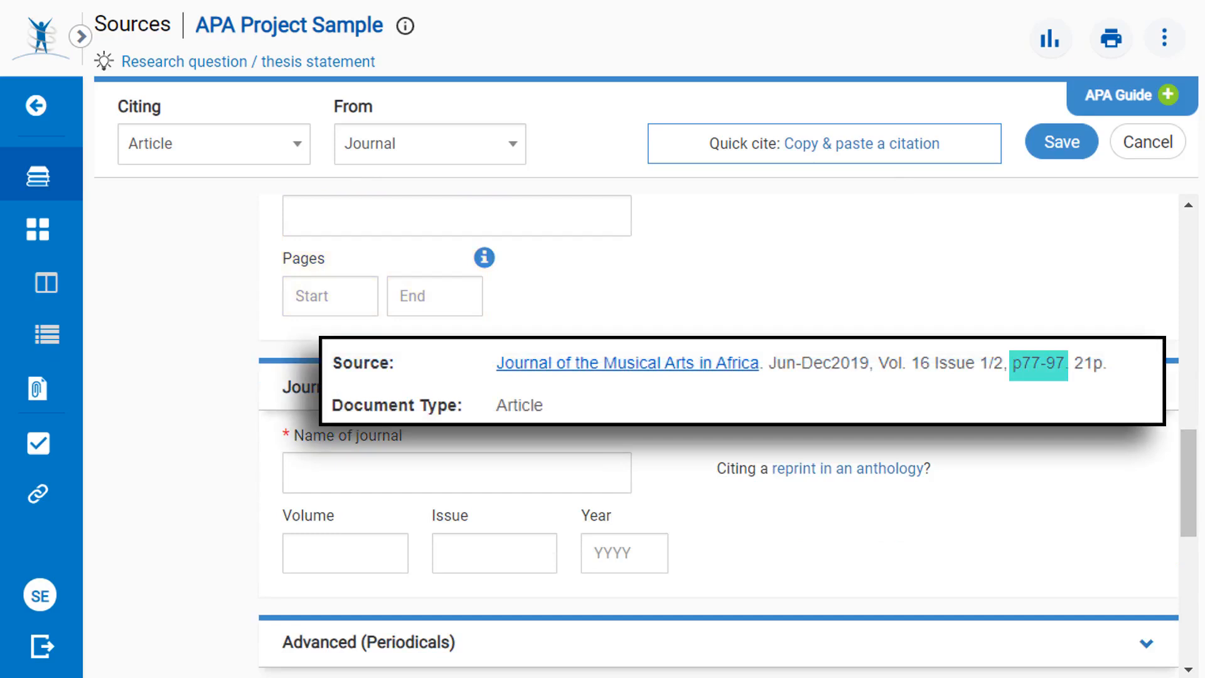
pyautogui.click(323, 290)
pyautogui.write('77')
pyautogui.press('Tab')
pyautogui.write('97')
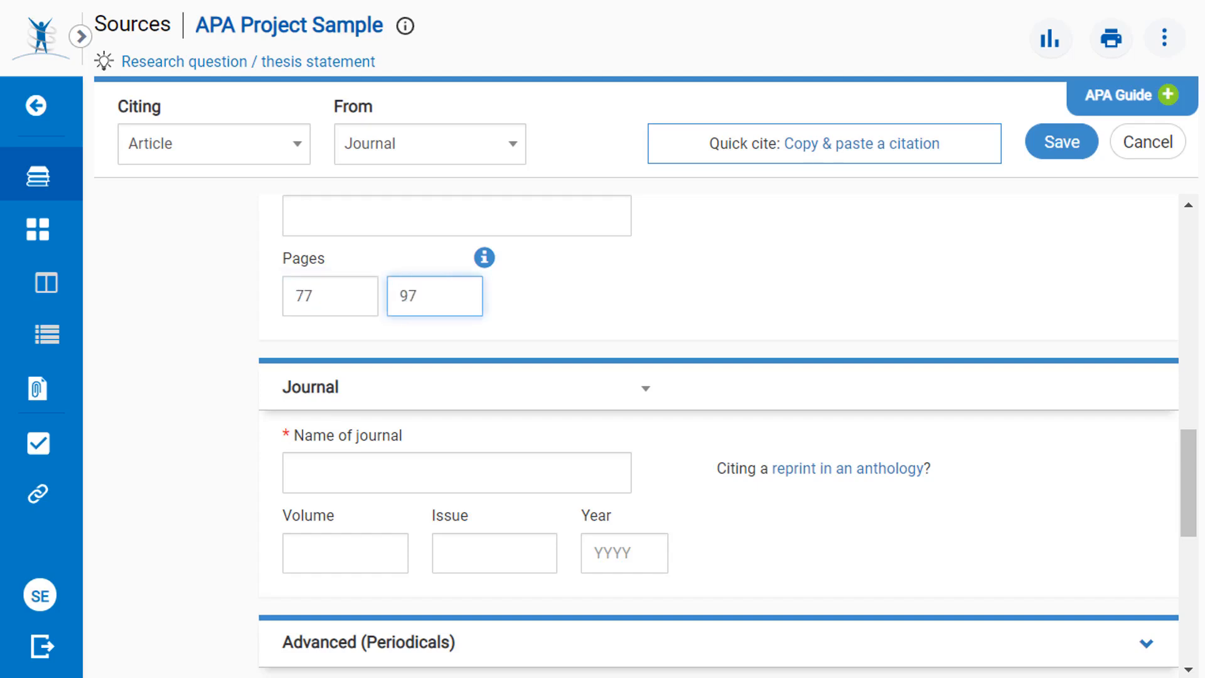
pyautogui.press('Tab')
# - Enter "Journal of the Musical Arts in Africa" as the name of the journal
pyautogui.scroll(-3, 1183, 444)
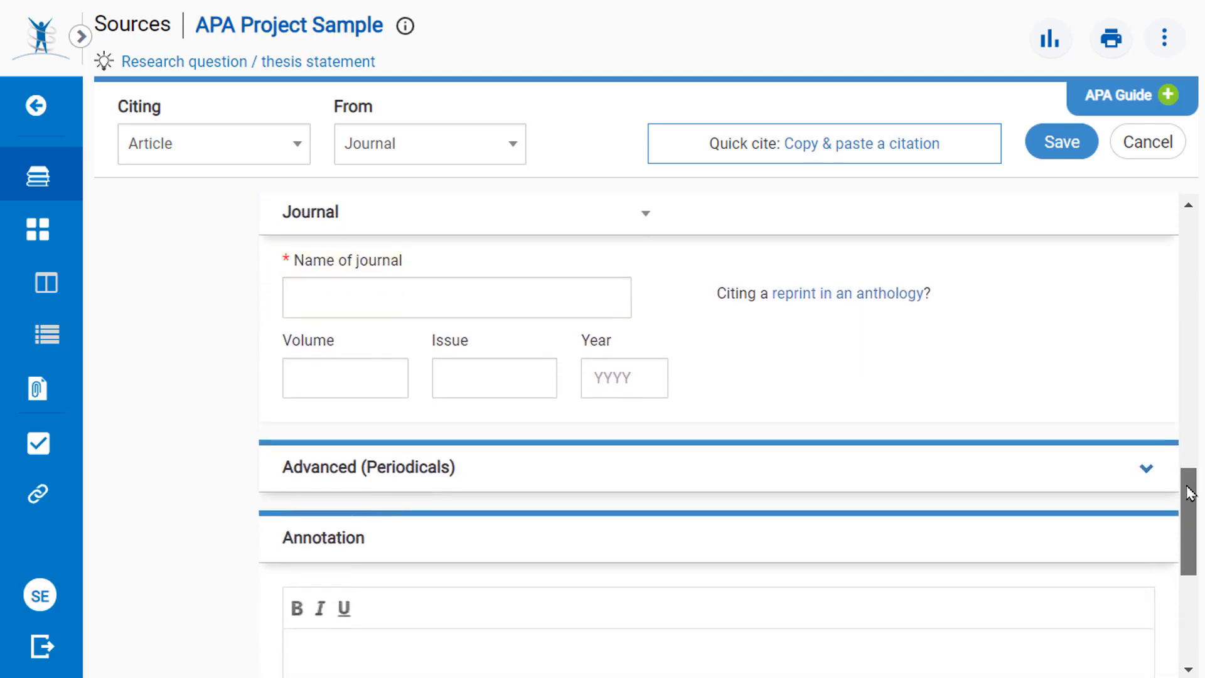
pyautogui.click(487, 297)
pyautogui.write('Journal of the Musical Arts in Africa.')
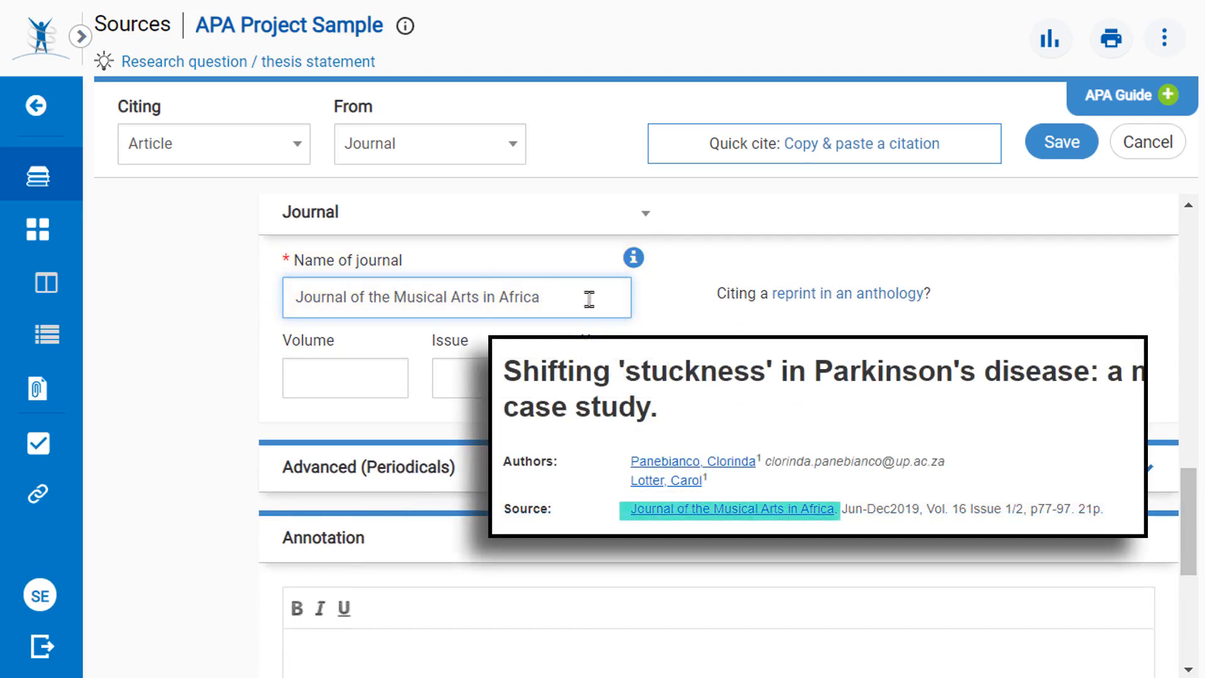
# - Set the journal's volume to 16, issue to 1/2 and year to 2019
pyautogui.click(656, 260)
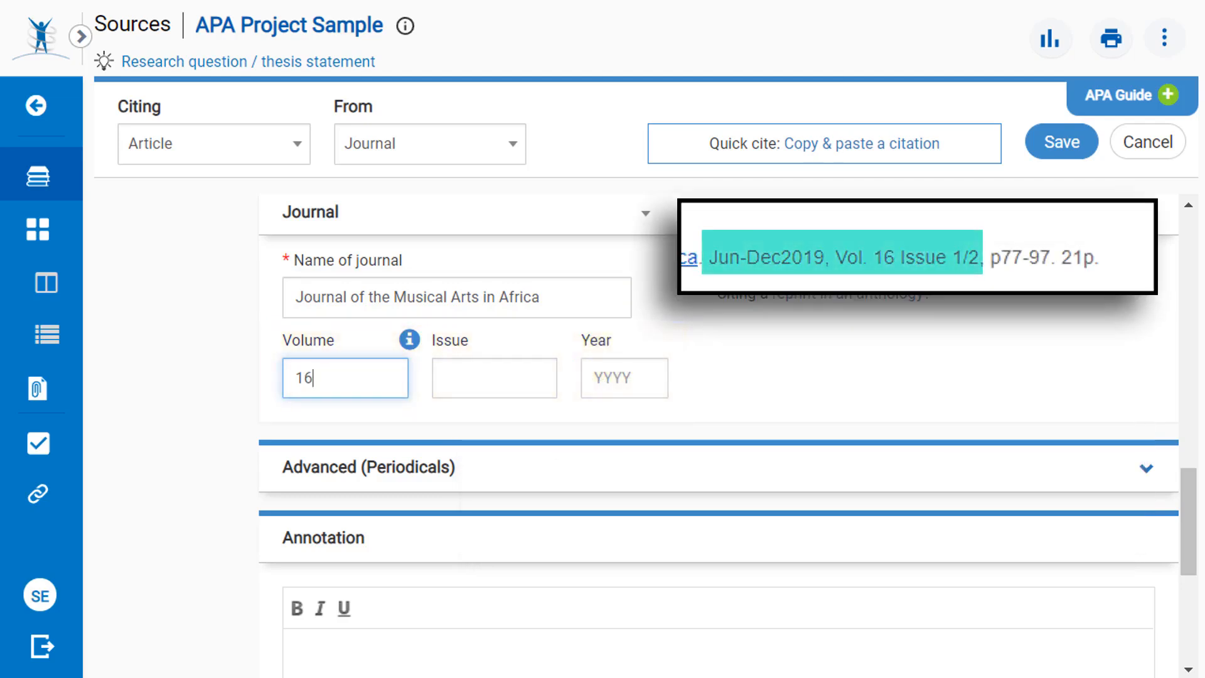
pyautogui.press('Tab')
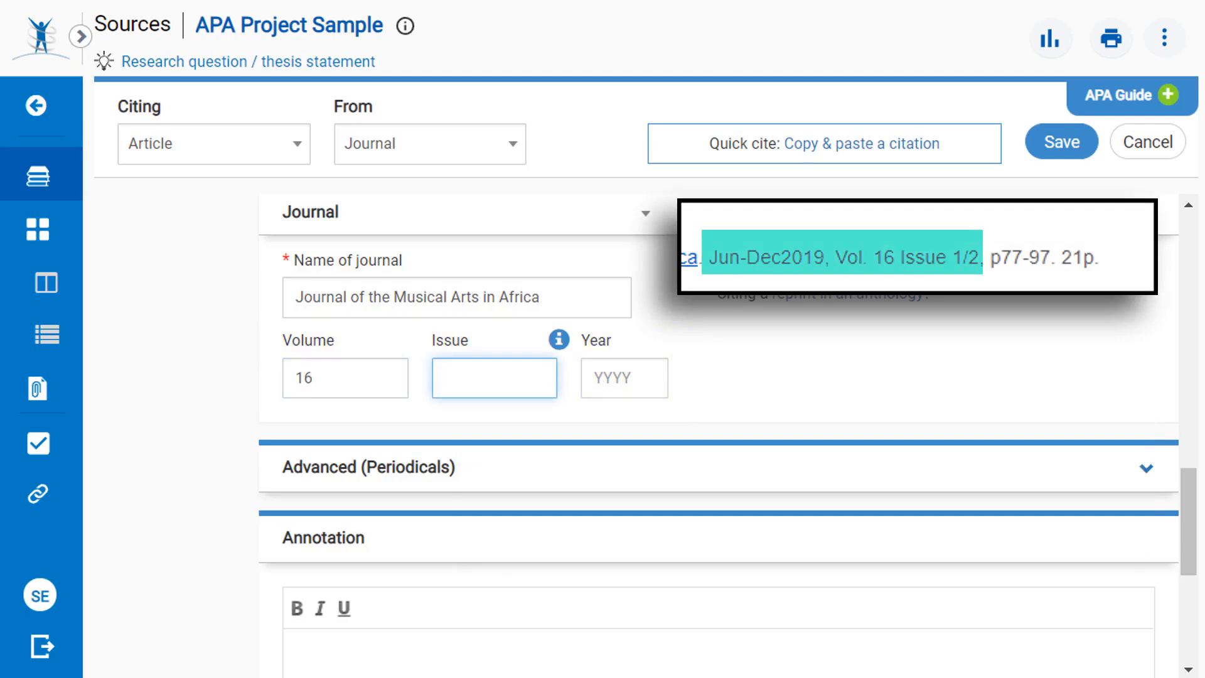
pyautogui.write('1/2')
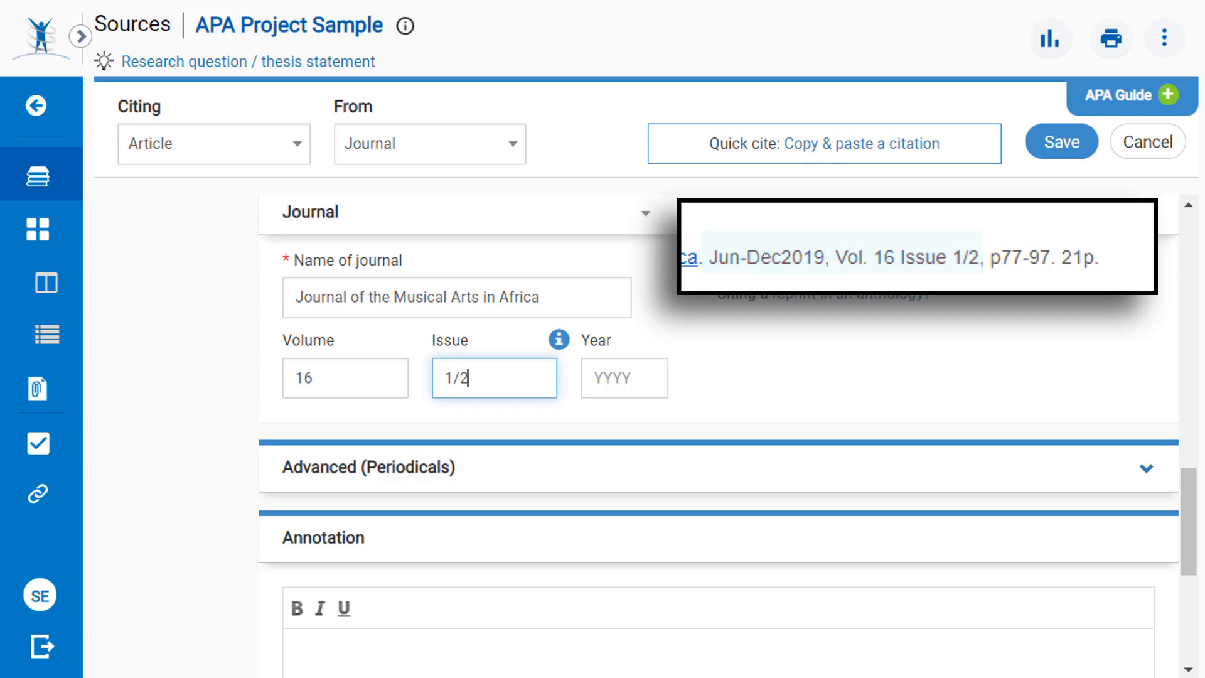
pyautogui.press('Tab')
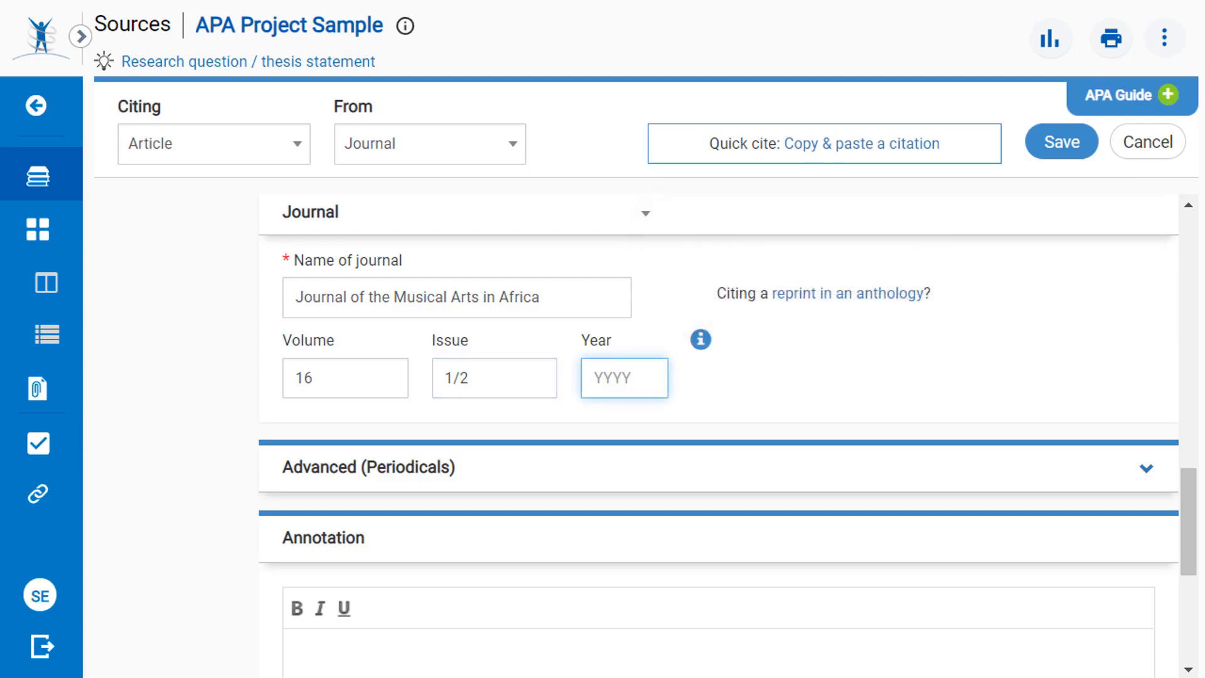
pyautogui.write('2019')
# - Expand the Advanced (Periodicals) section of the citation form
pyautogui.scroll(-3, 1200, 502)
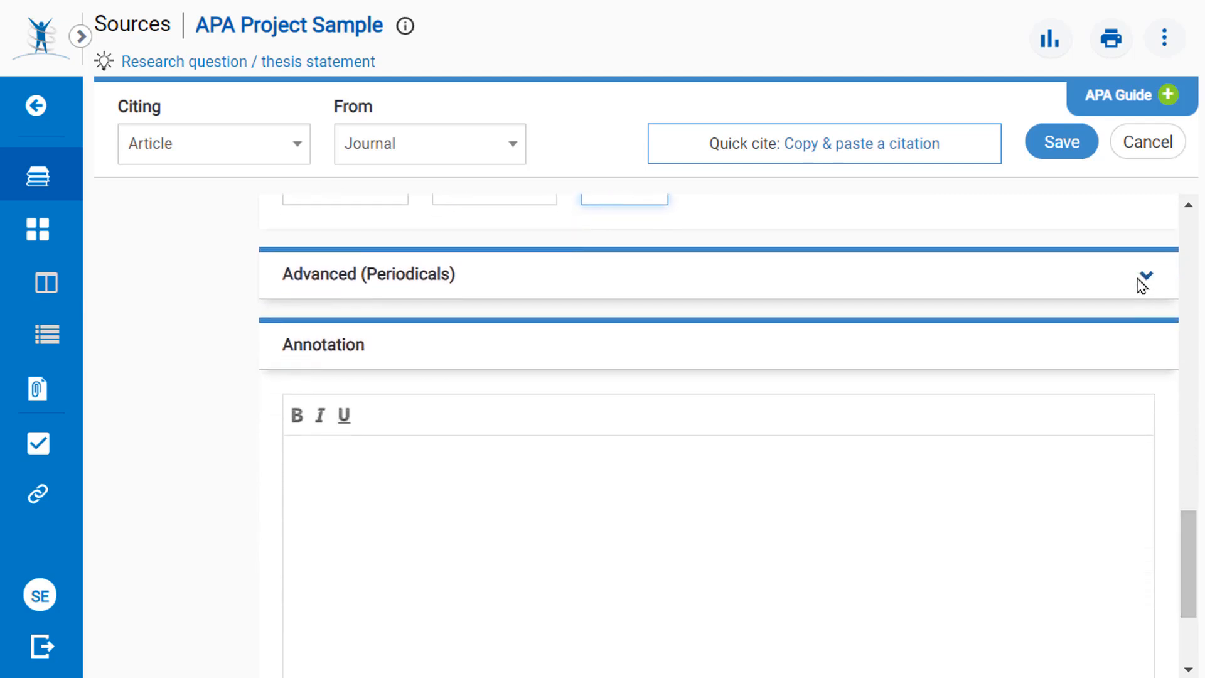
pyautogui.click(1144, 279)
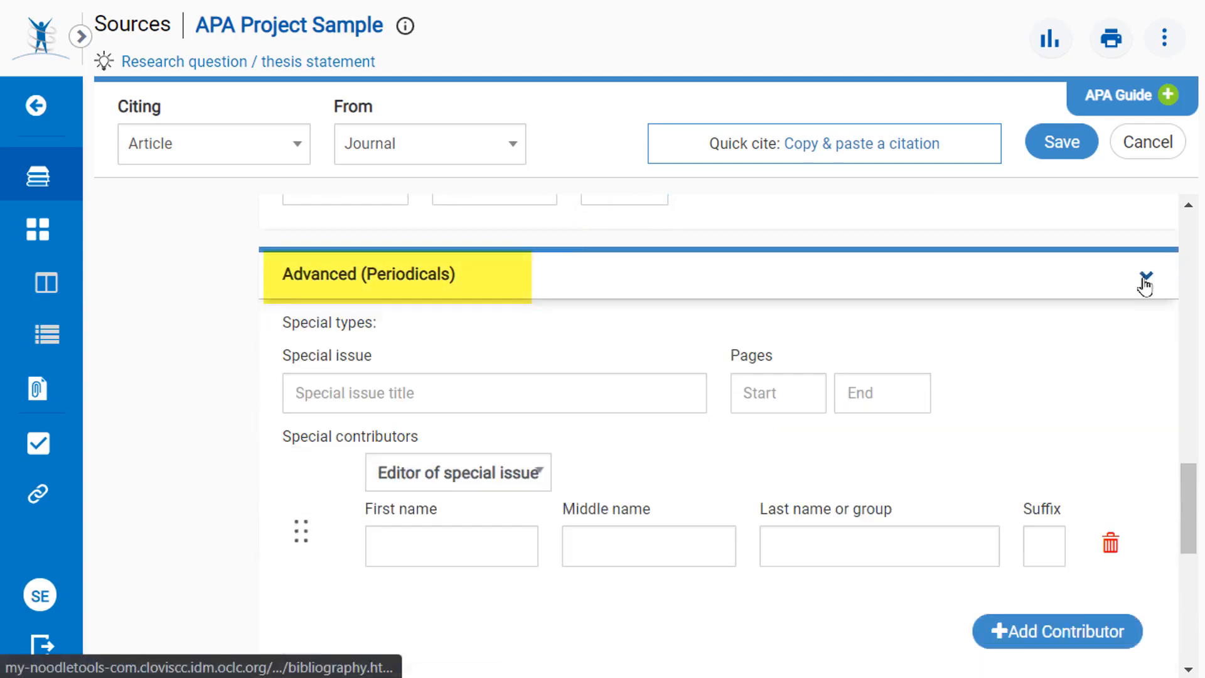
# - Collapse the Advanced (Periodicals) section and save the completed journal article citation to the project's source list
pyautogui.moveTo(1194, 492); pyautogui.dragTo(1195, 505)
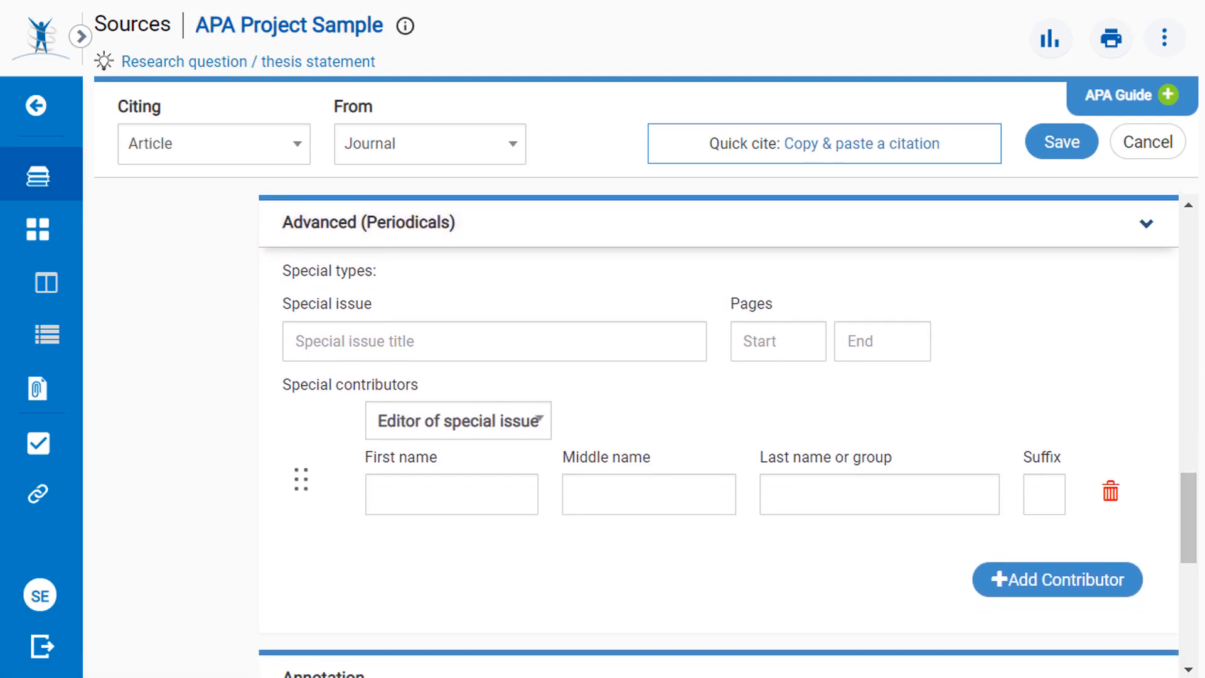
pyautogui.click(1144, 227)
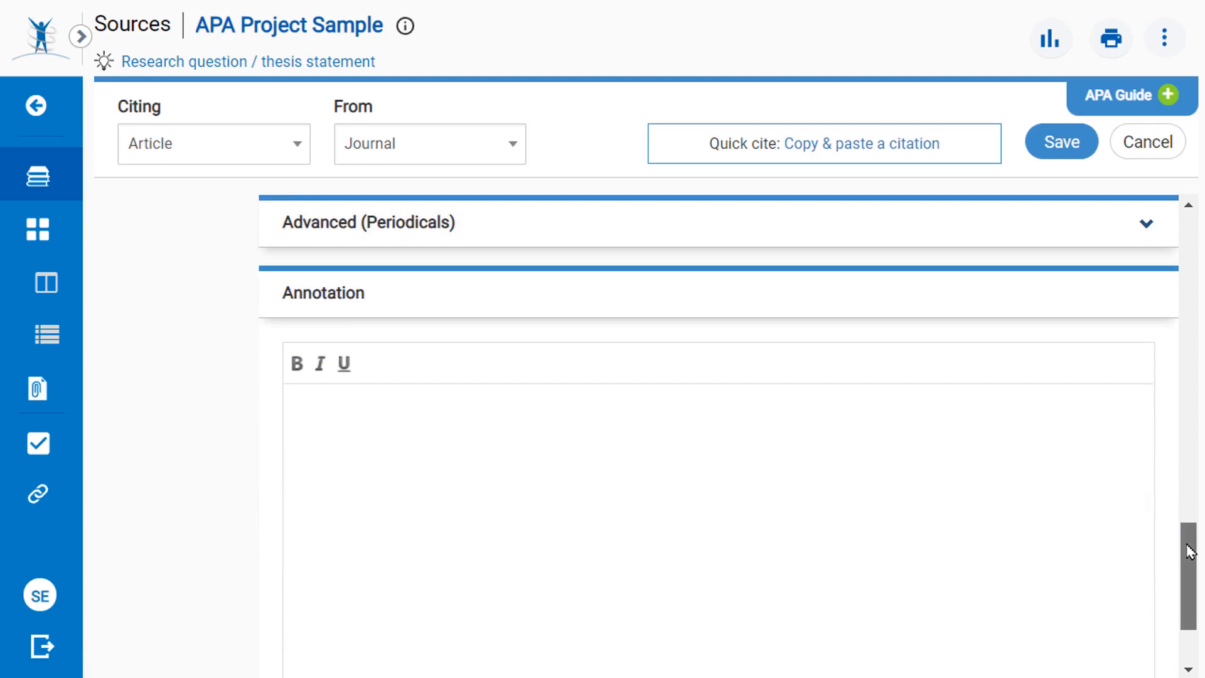
pyautogui.moveTo(1190, 552)
pyautogui.mouseDown()
pyautogui.moveTo(1185, 566)
pyautogui.moveTo(1189, 238)
pyautogui.mouseUp()
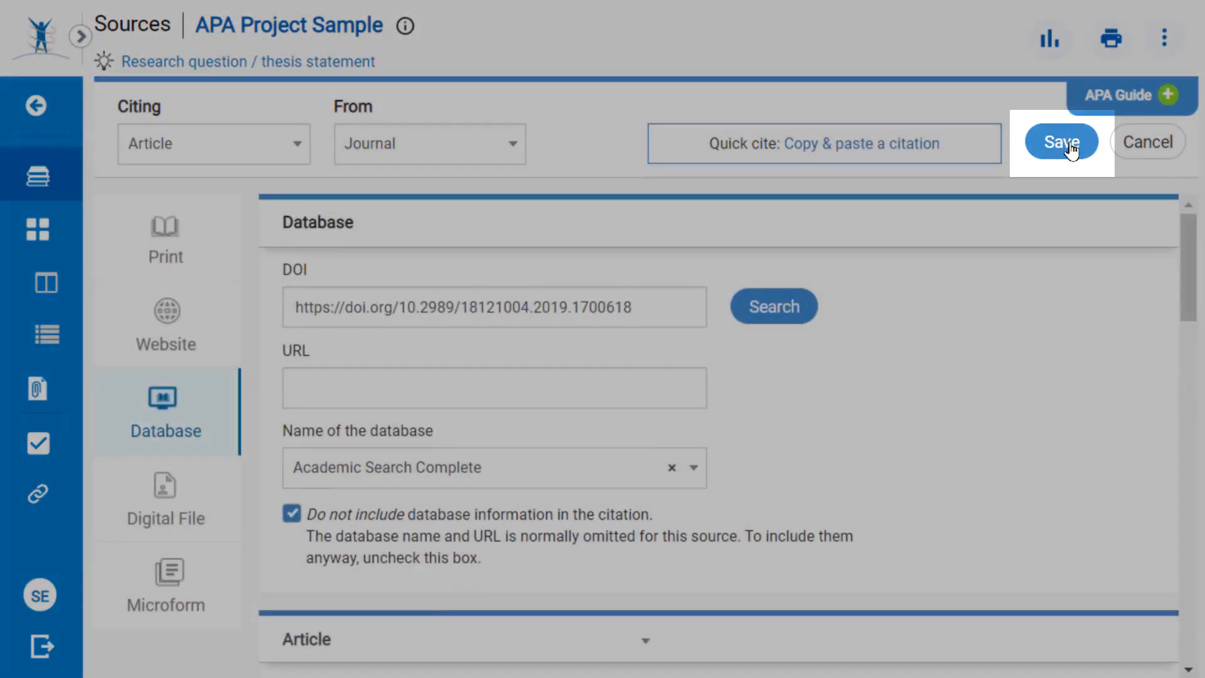
pyautogui.click(1067, 145)
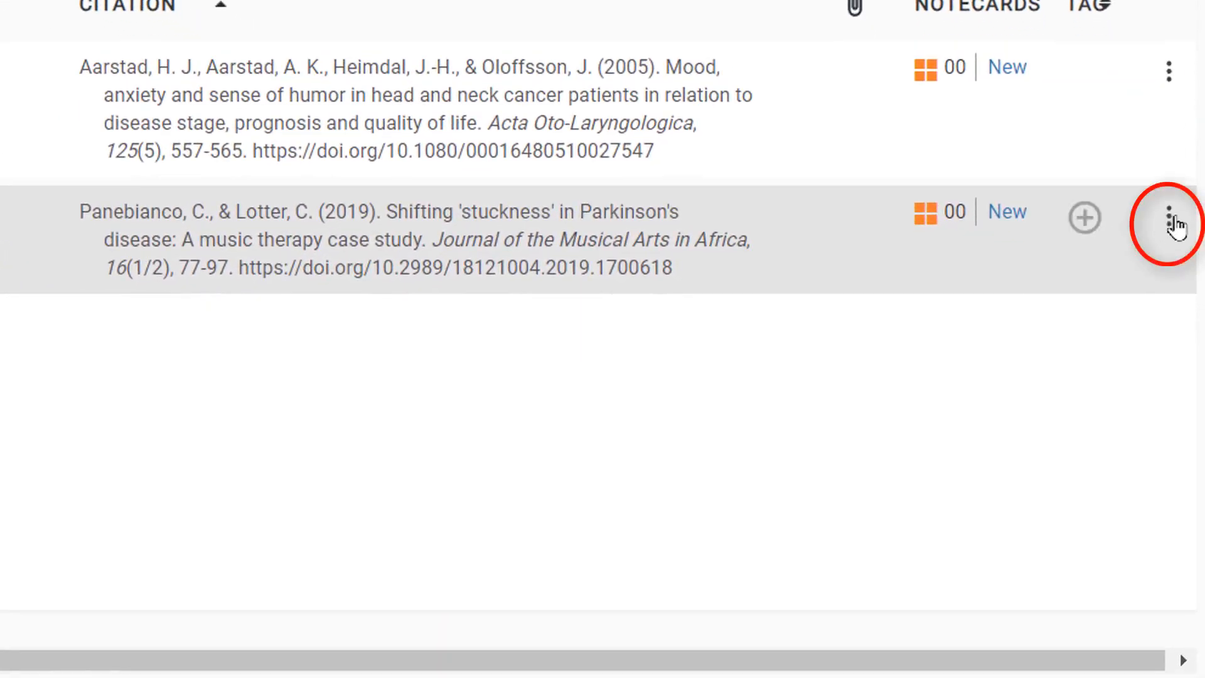
# - Generate the in-text citation example for the 2019 Journal of the Musical Arts in Africa article with page number 78
pyautogui.click(1169, 220)
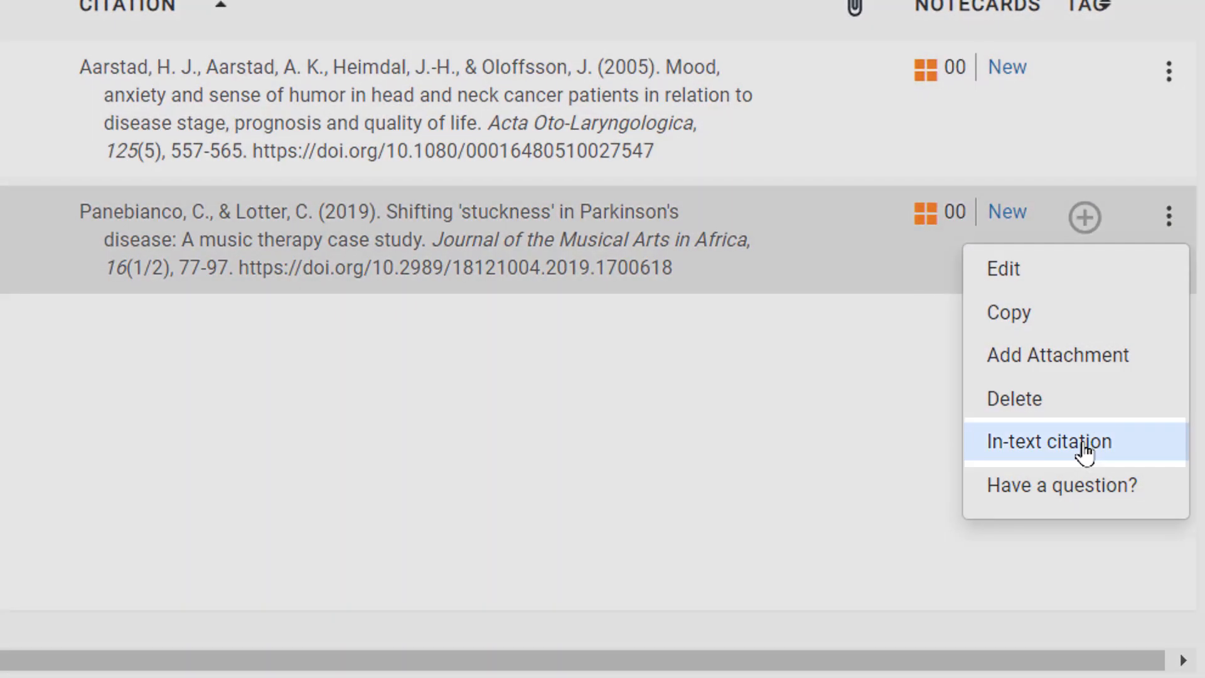
pyautogui.click(1085, 448)
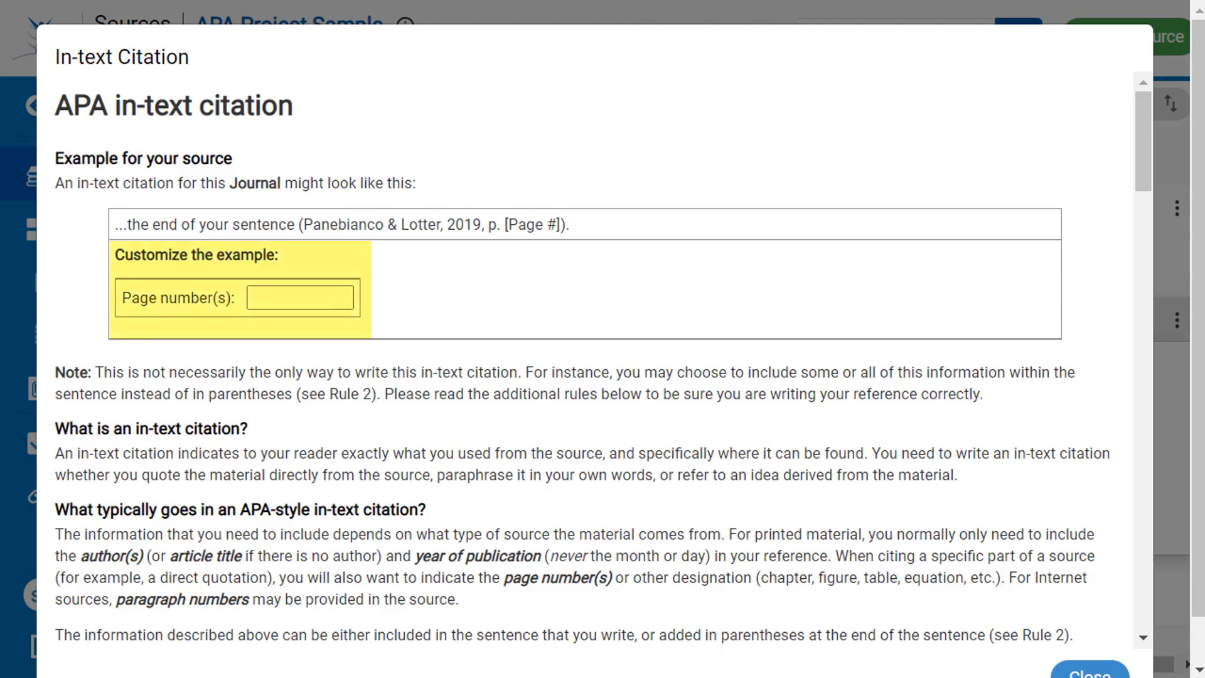
pyautogui.click(292, 297)
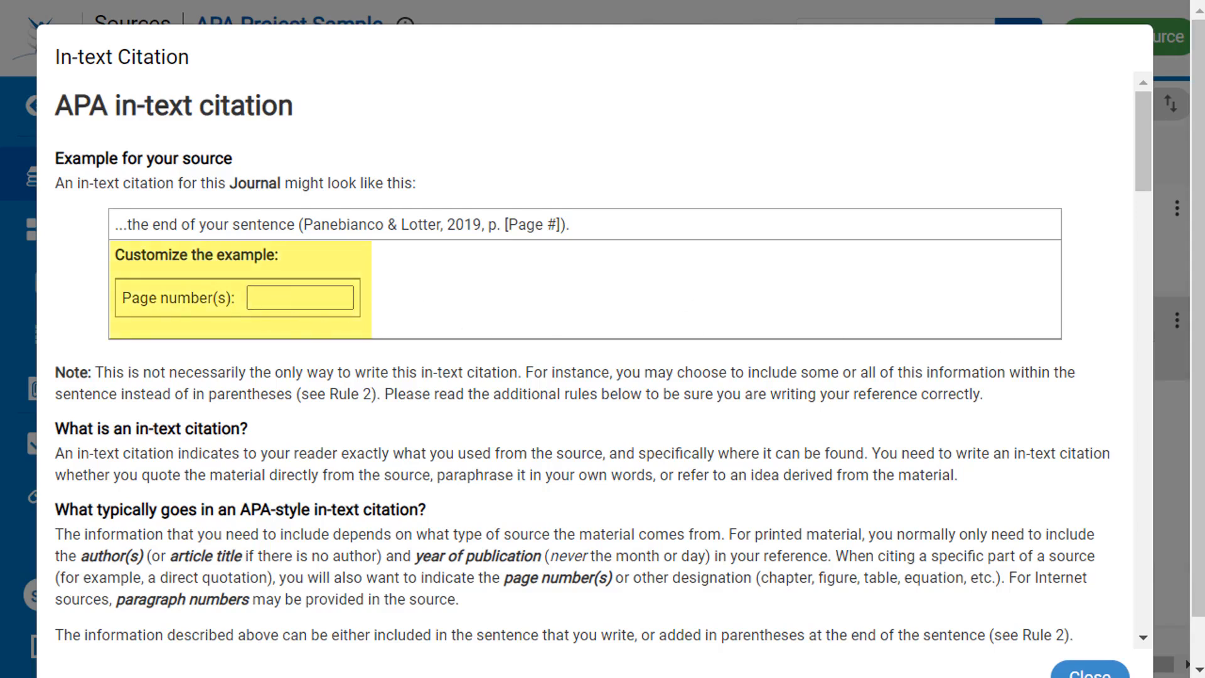
pyautogui.write('78')
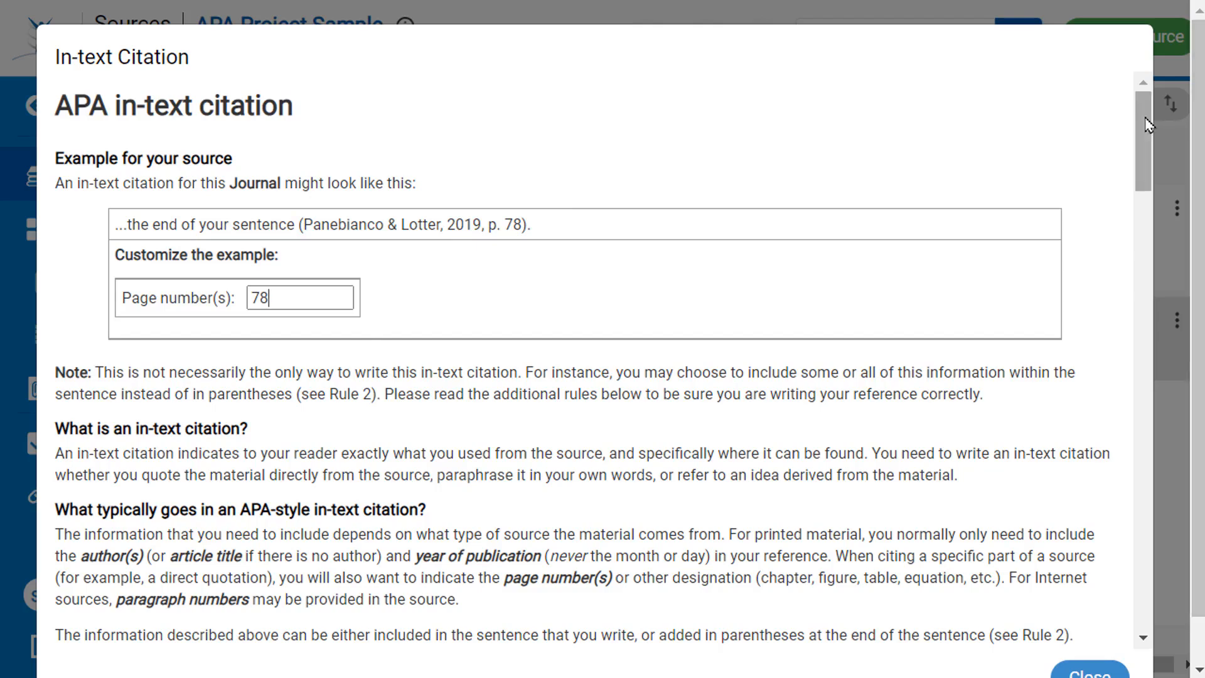
pyautogui.moveTo(1149, 125); pyautogui.dragTo(1135, 250)
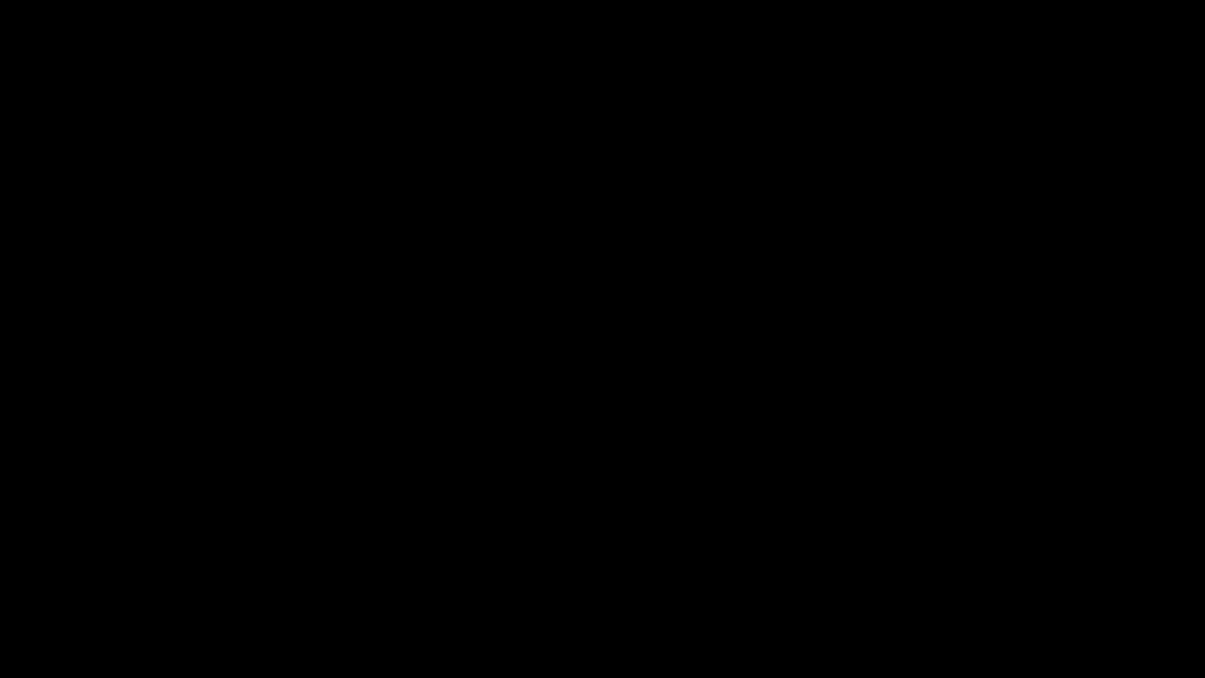